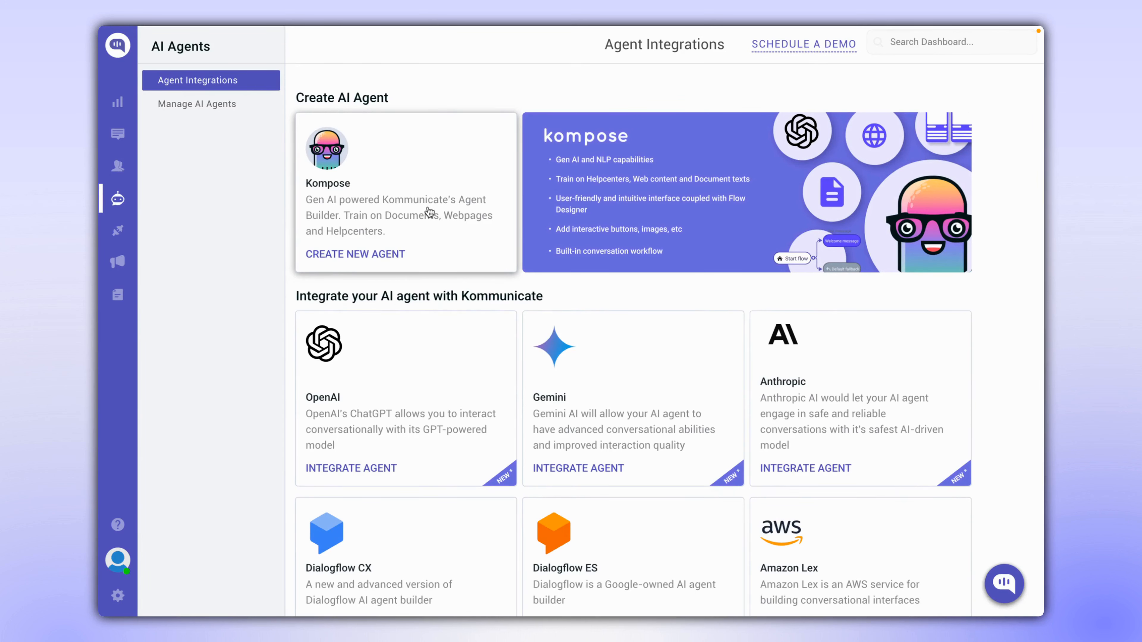
# - Review the available agent integrations and start creating a new Kompose agent from the Blank template
pyautogui.scroll(-1, 429, 212)
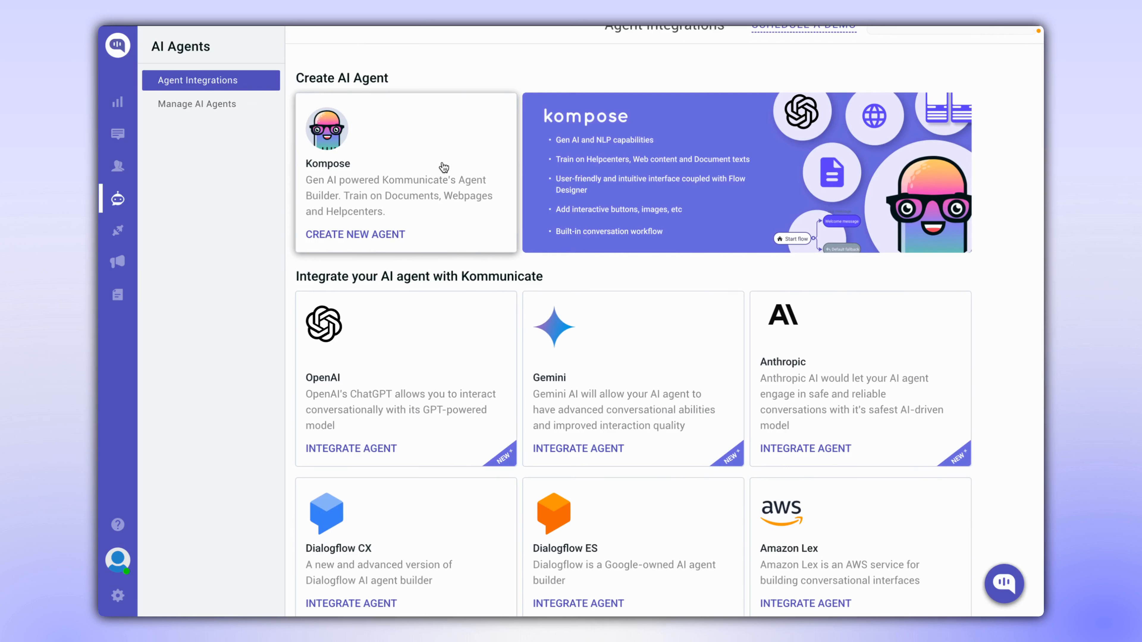
pyautogui.scroll(-5, 385, 180)
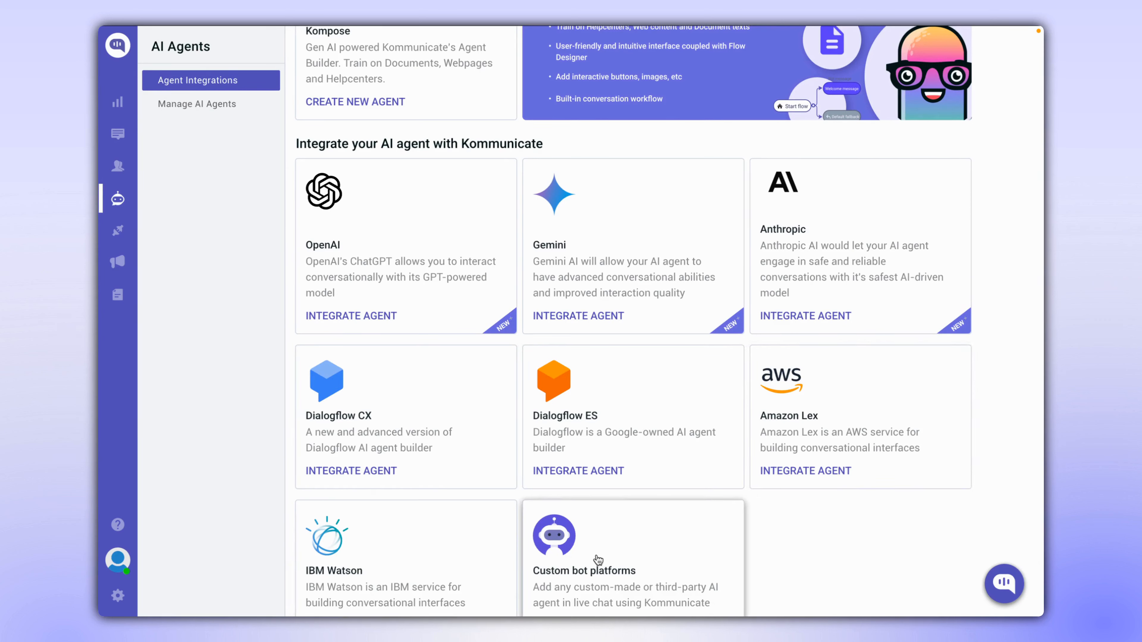
pyautogui.scroll(-1, 595, 565)
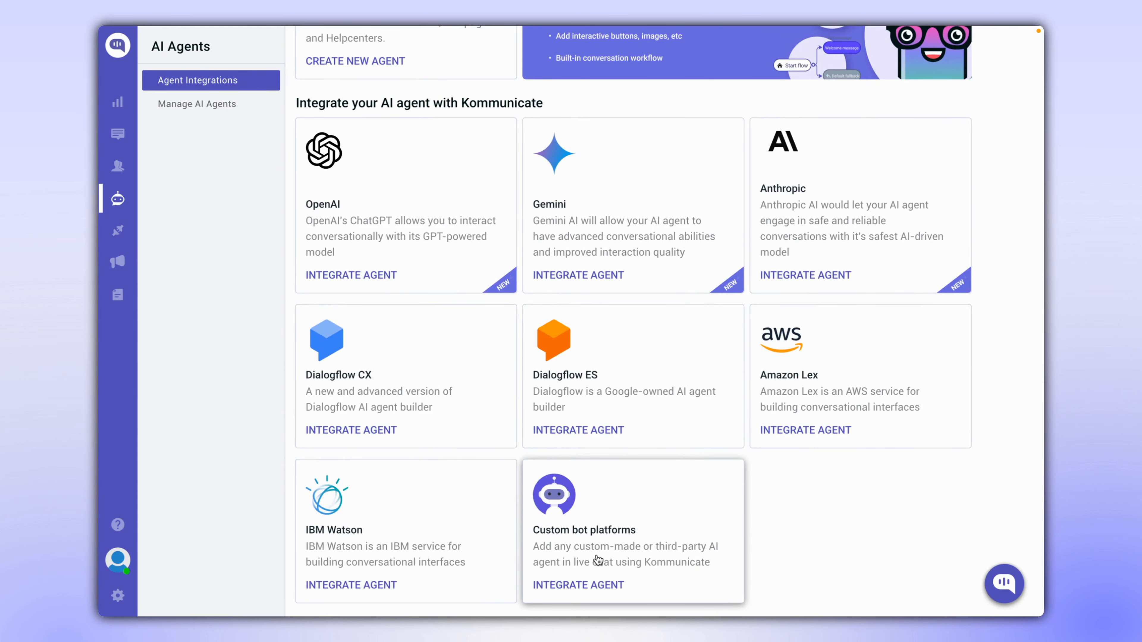
pyautogui.scroll(4, 633, 547)
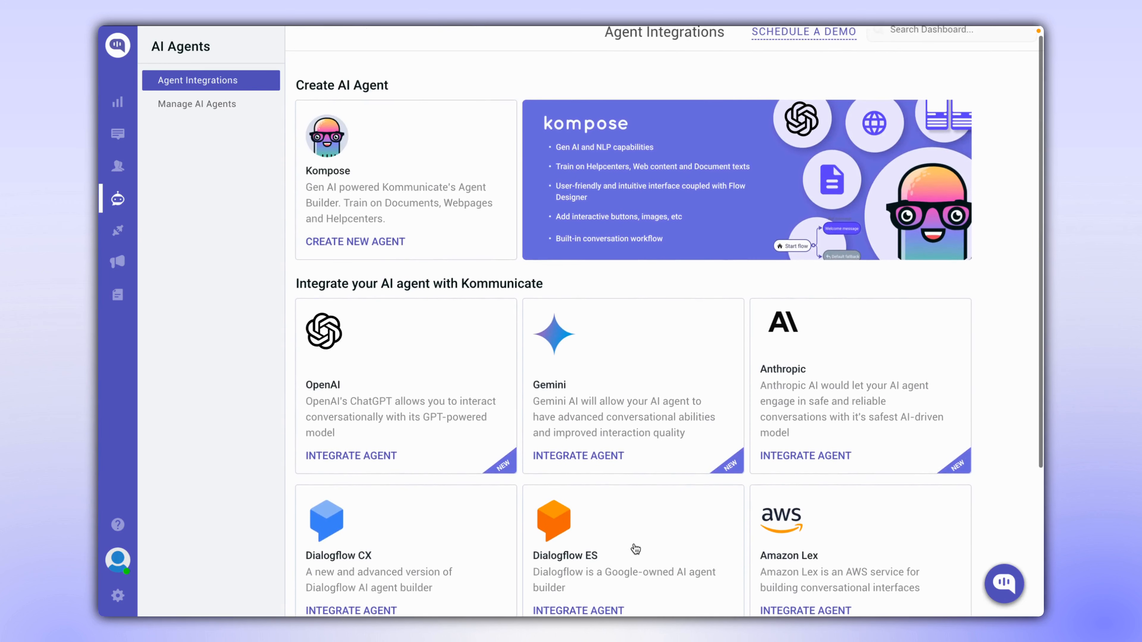
pyautogui.scroll(1, 635, 548)
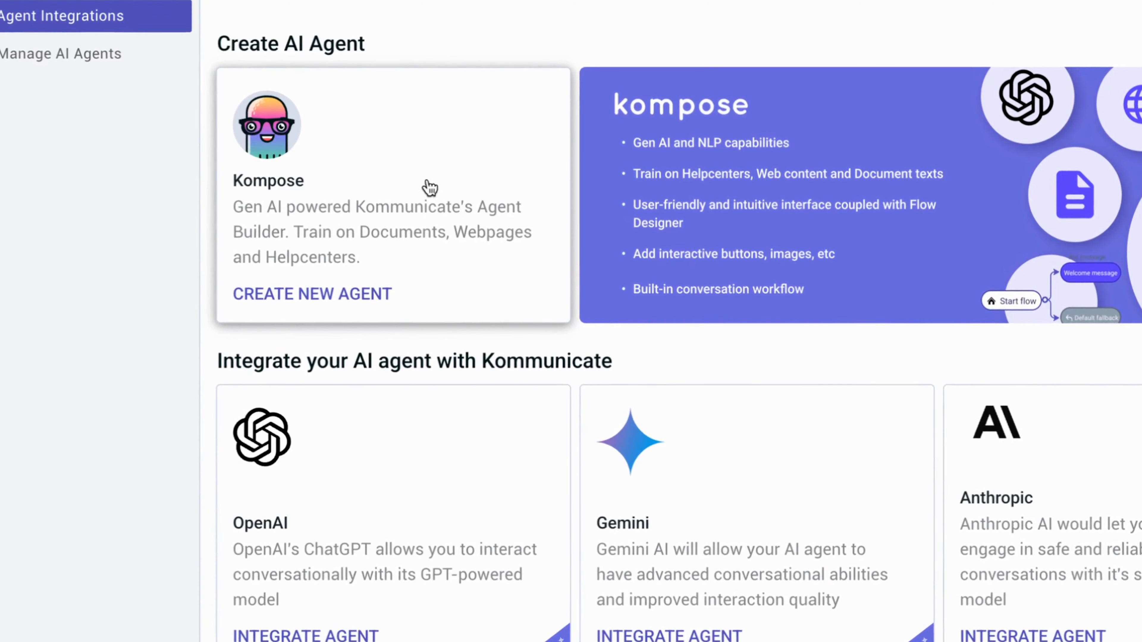
pyautogui.click(429, 163)
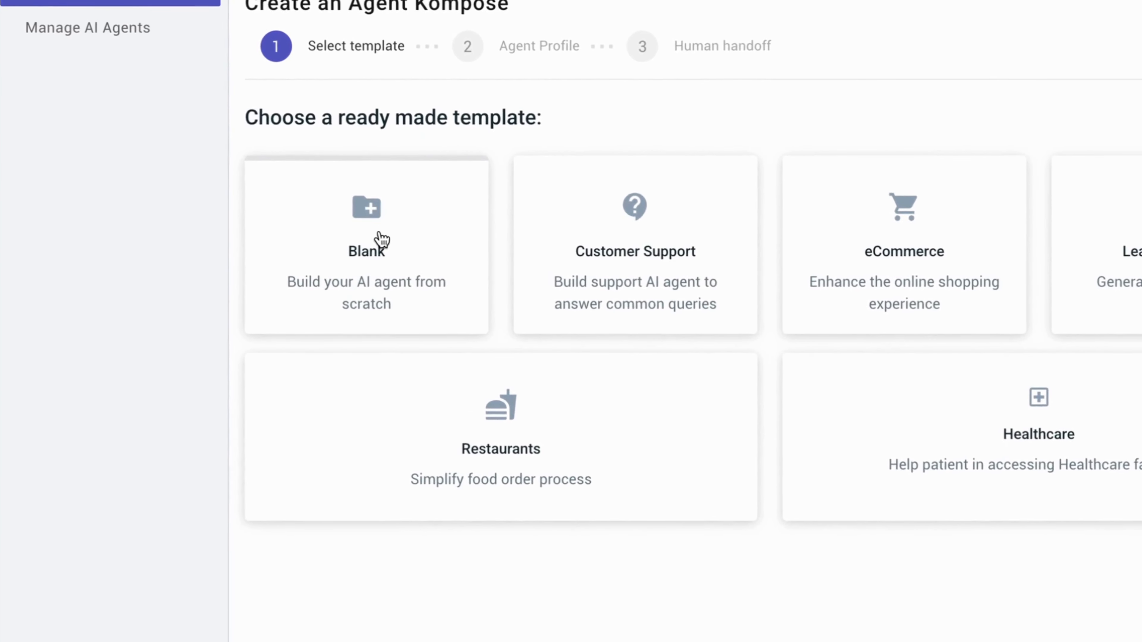
pyautogui.click(381, 236)
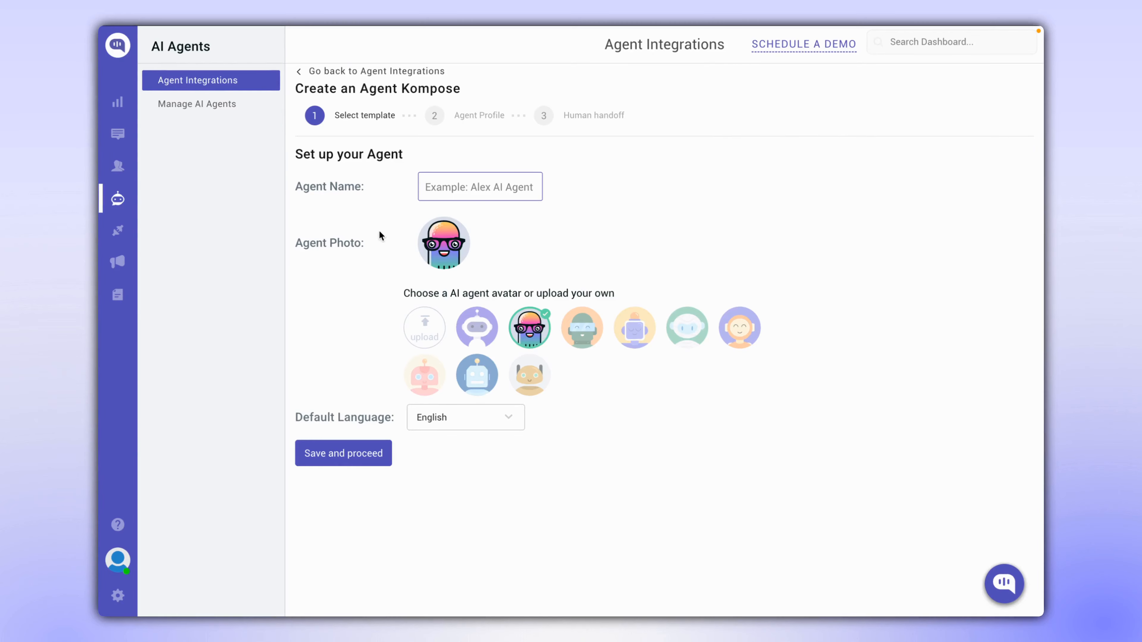
# - Name the agent "Support AI Agent" and upload Kommunicate Logo.png from Downloads as its photo
pyautogui.write('Support AI Agent')
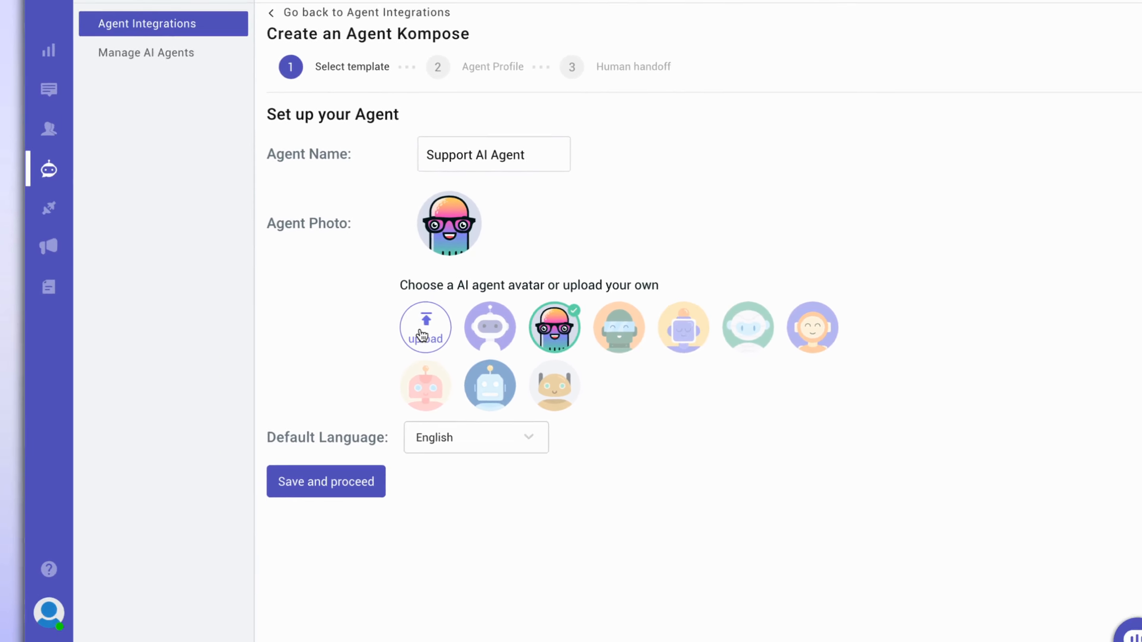
pyautogui.click(422, 336)
pyautogui.click(486, 270)
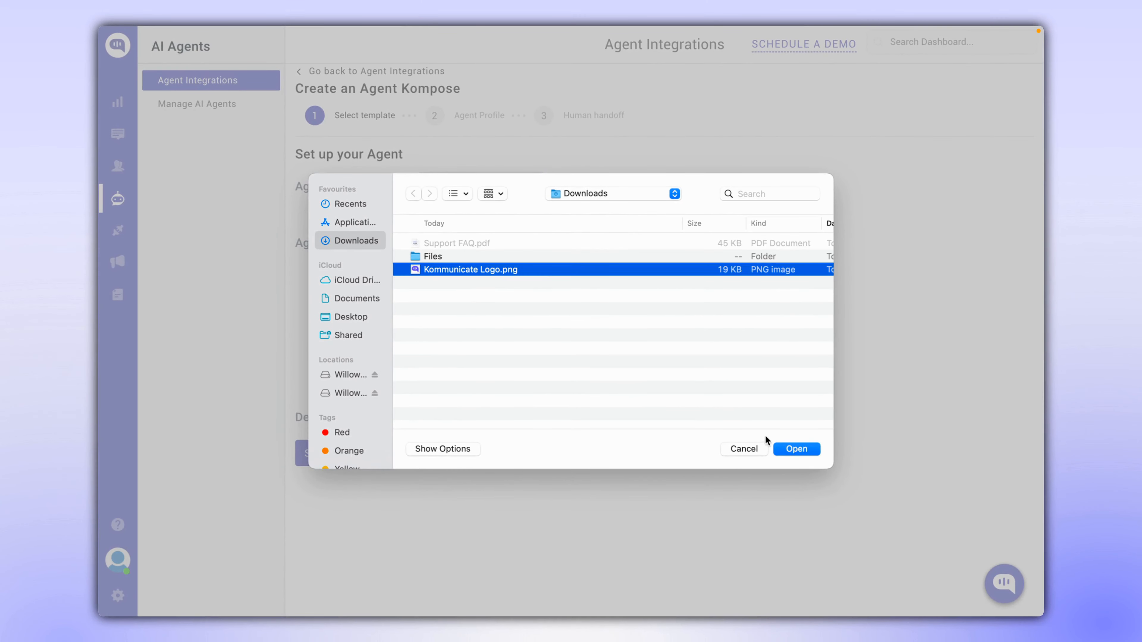
pyautogui.click(795, 449)
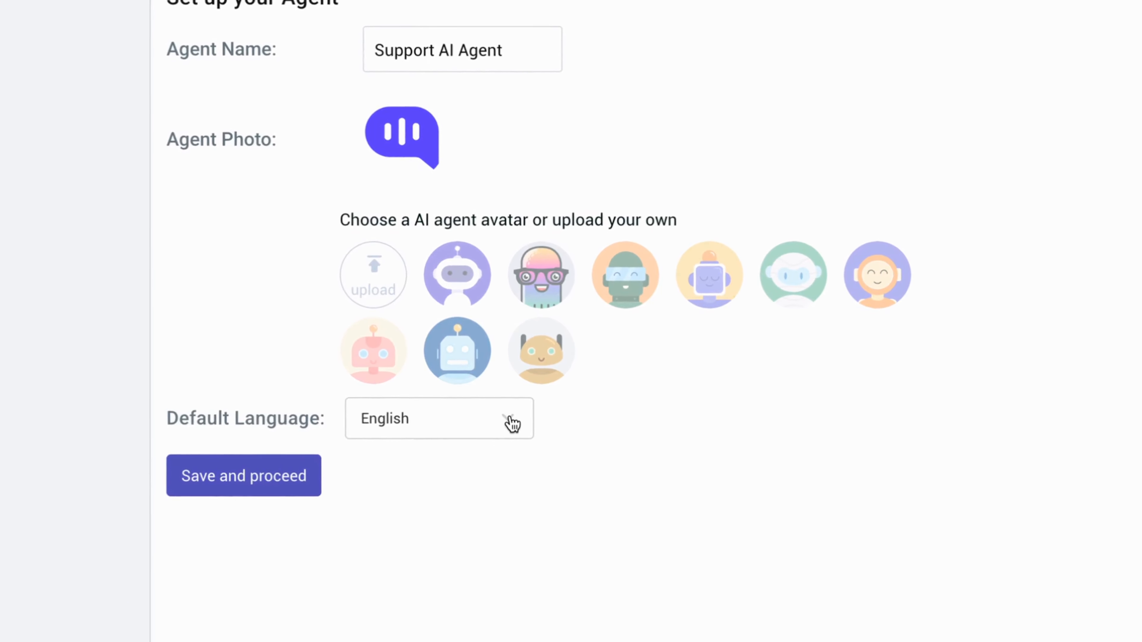
# - Browse the default languages, choose English, and save the agent profile
pyautogui.click(511, 419)
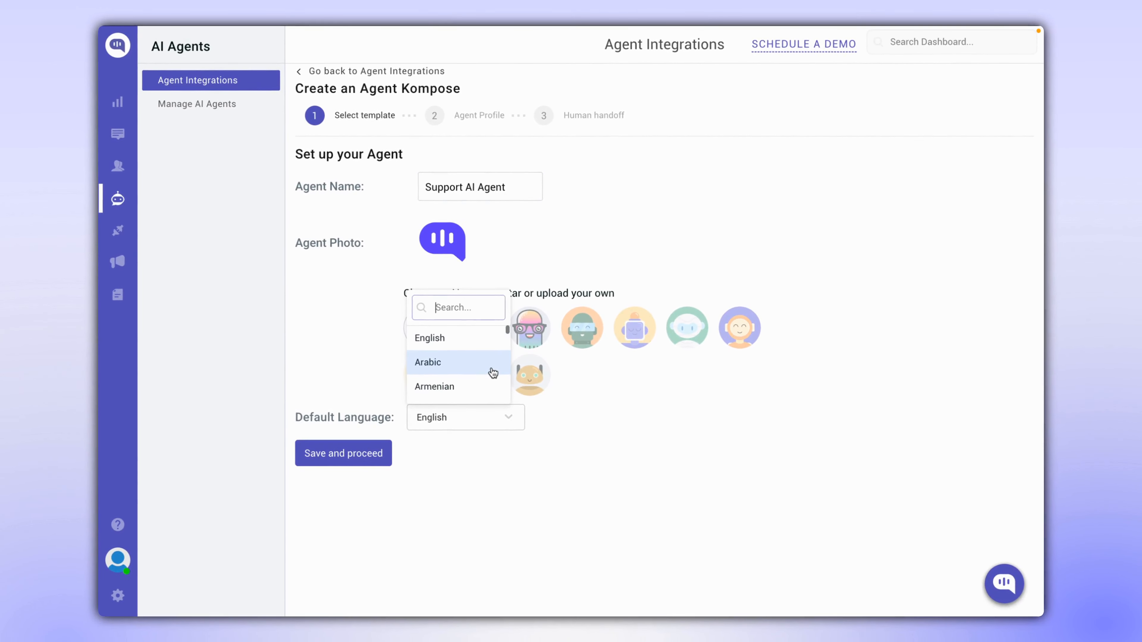
pyautogui.scroll(-5, 493, 372)
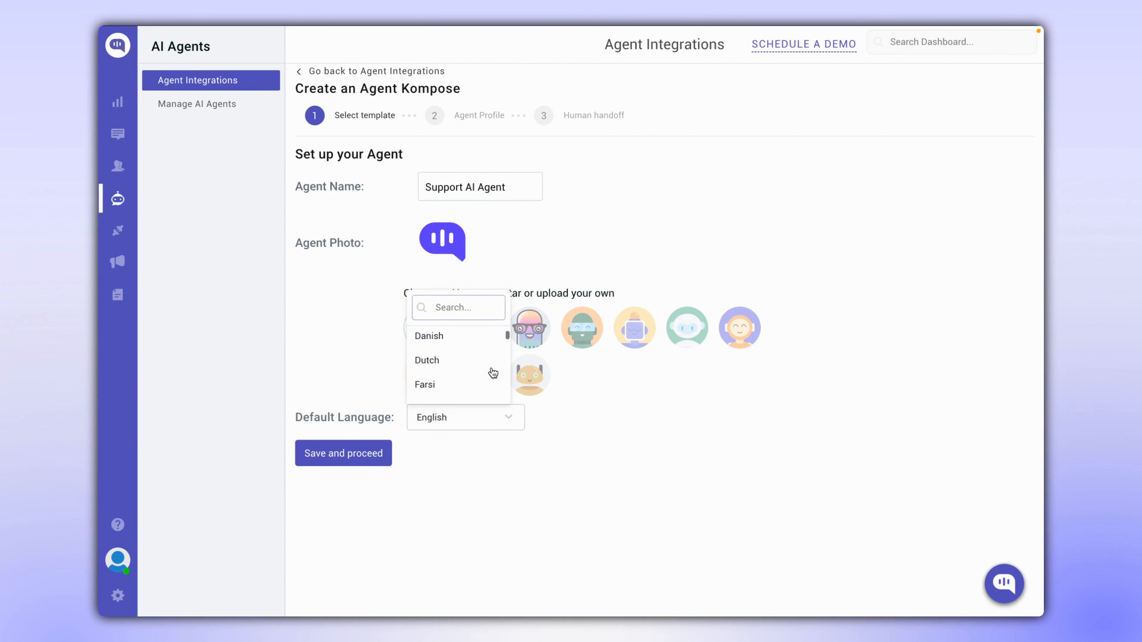
pyautogui.scroll(-1, 493, 372)
pyautogui.scroll(5, 493, 372)
pyautogui.scroll(3, 493, 372)
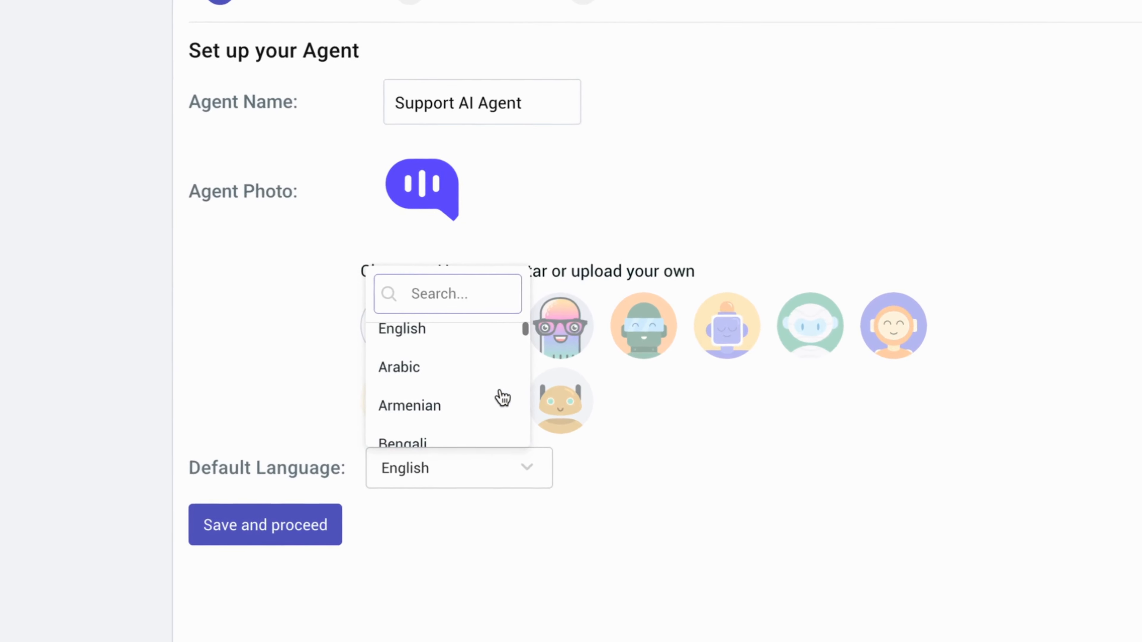
pyautogui.click(477, 338)
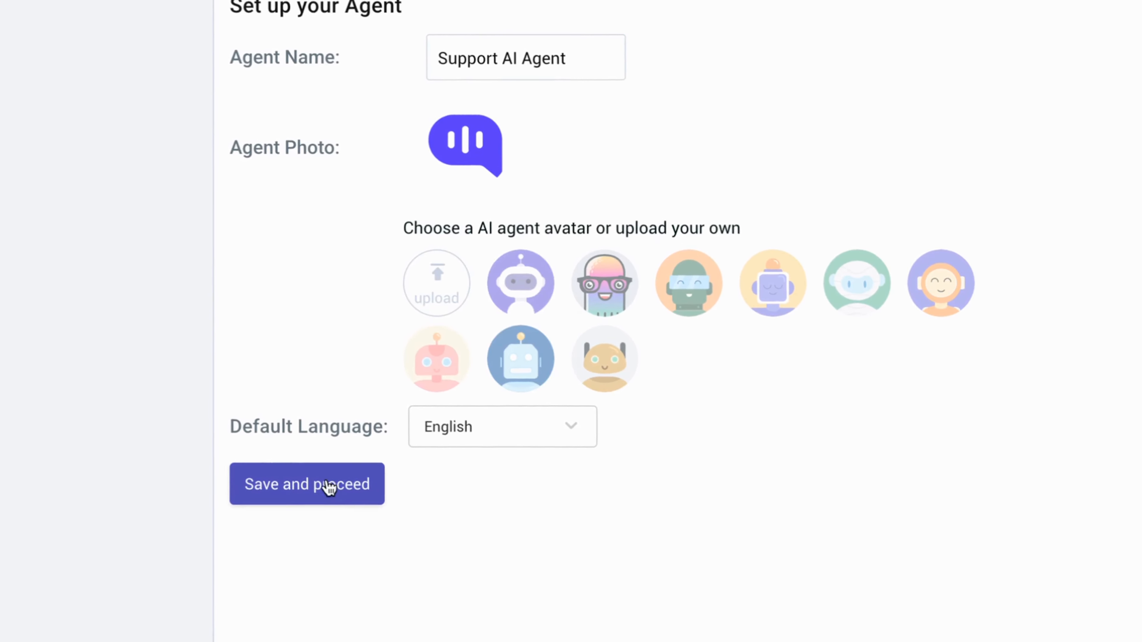
pyautogui.click(329, 487)
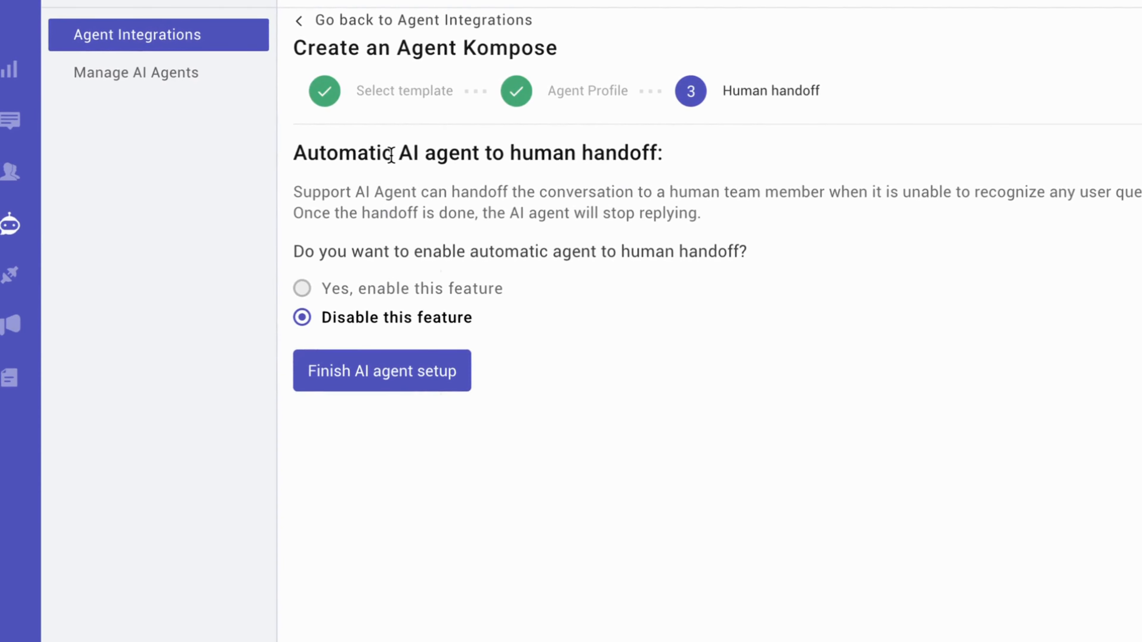
# - Enable automatic AI agent to human handoff and finish the agent setup
pyautogui.moveTo(299, 155); pyautogui.dragTo(665, 156)
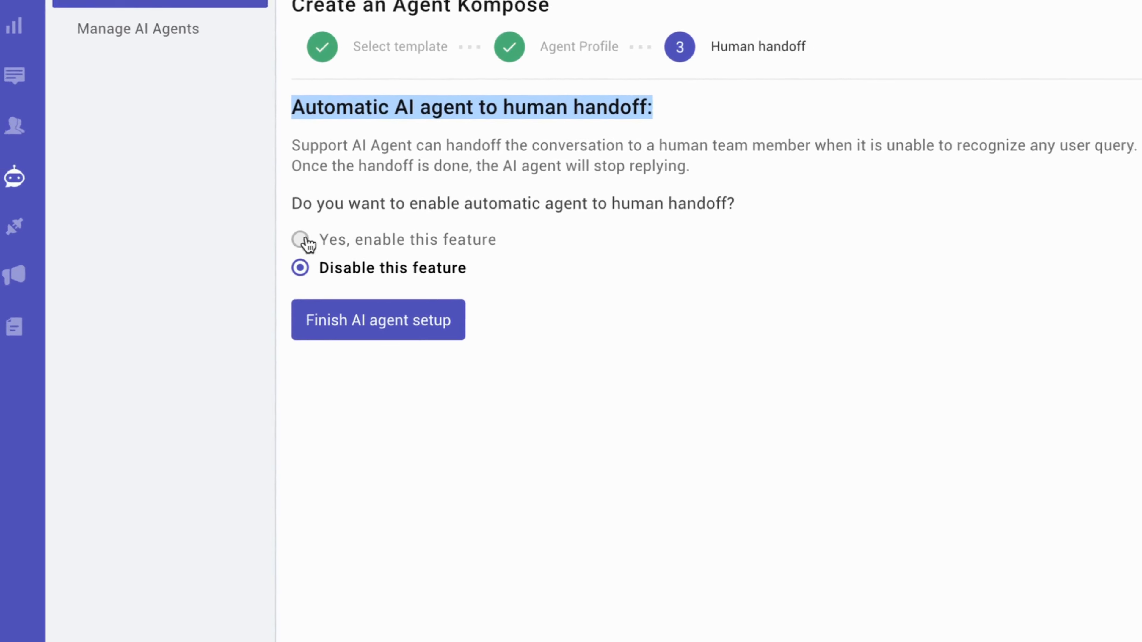
pyautogui.click(300, 239)
pyautogui.click(352, 290)
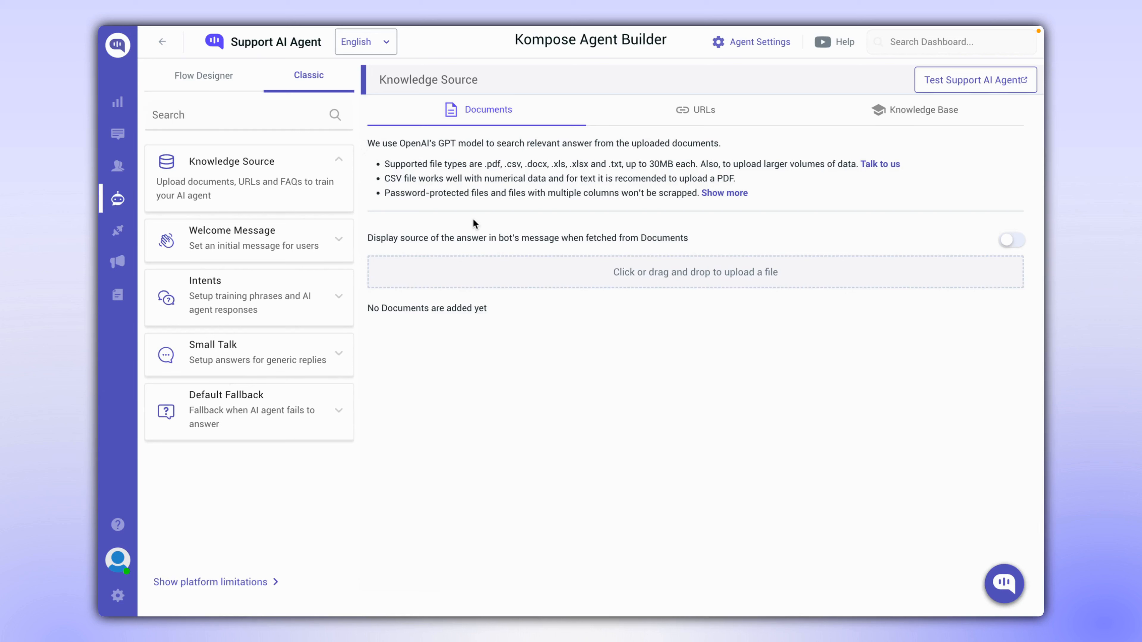
# - Upload Support FAQ.pdf from Downloads as a document knowledge source for the agent
pyautogui.click(630, 271)
pyautogui.click(500, 245)
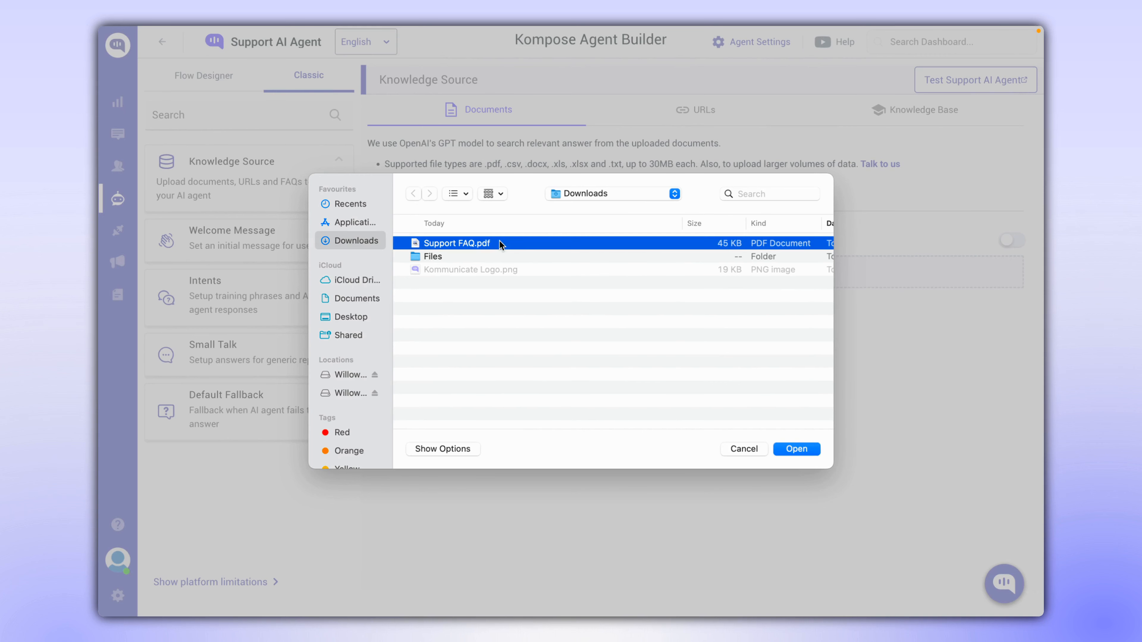
pyautogui.click(796, 449)
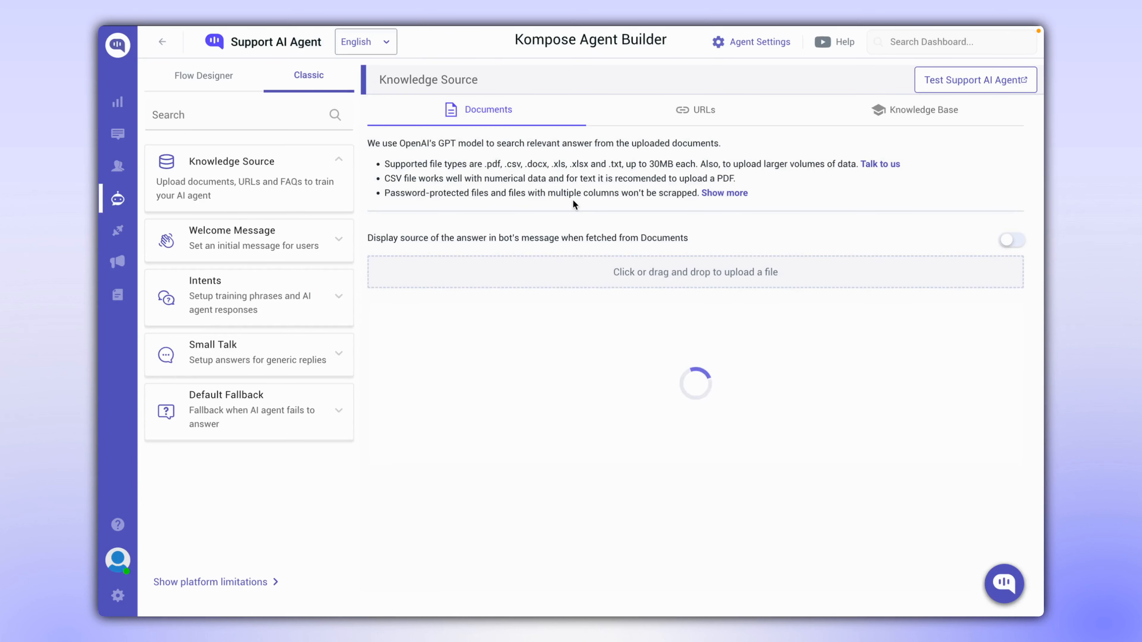
pyautogui.click(704, 122)
pyautogui.click(701, 285)
pyautogui.write('www.')
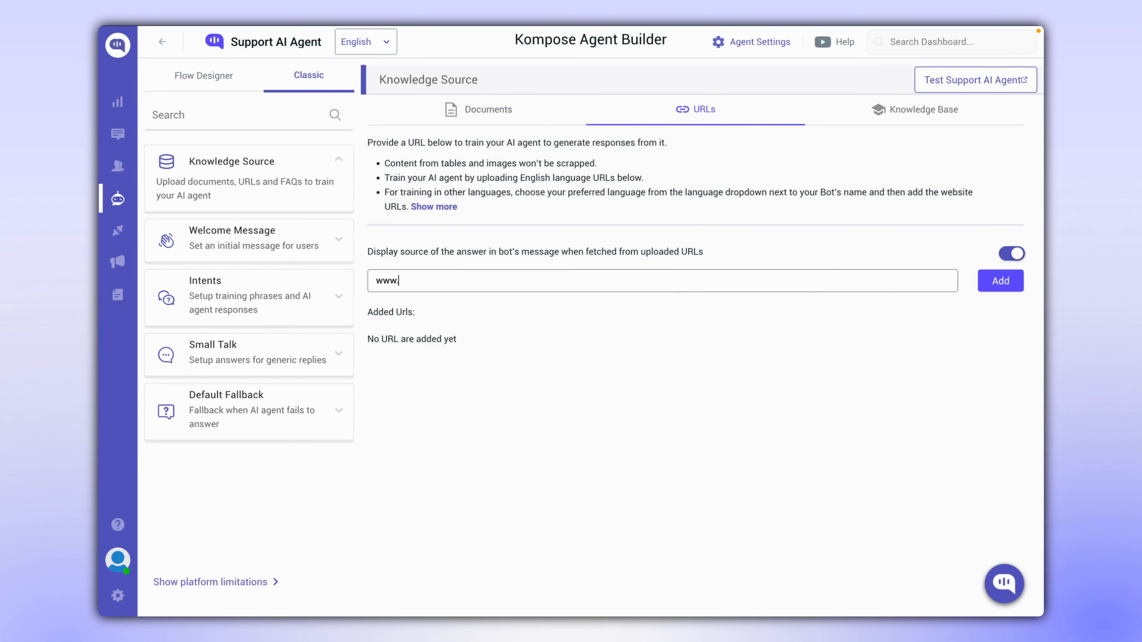
pyautogui.write('kommunicate.io')
pyautogui.click(1001, 280)
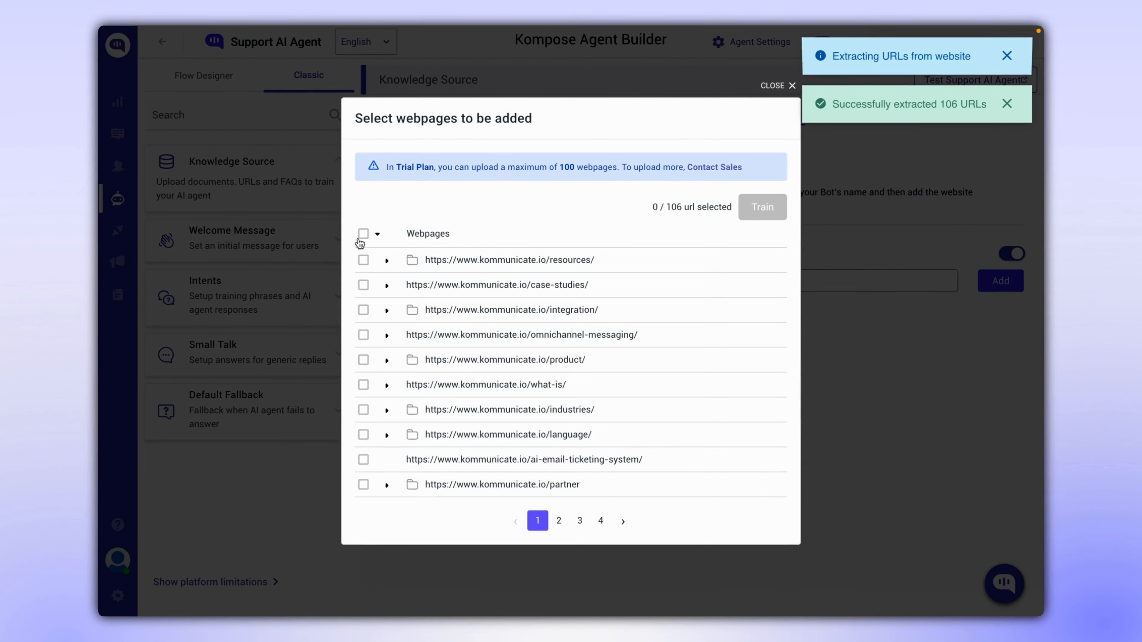
# - Select all extracted webpages for training, close the webpage selection, and show the Knowledge Base sources
pyautogui.click(364, 234)
pyautogui.click(762, 207)
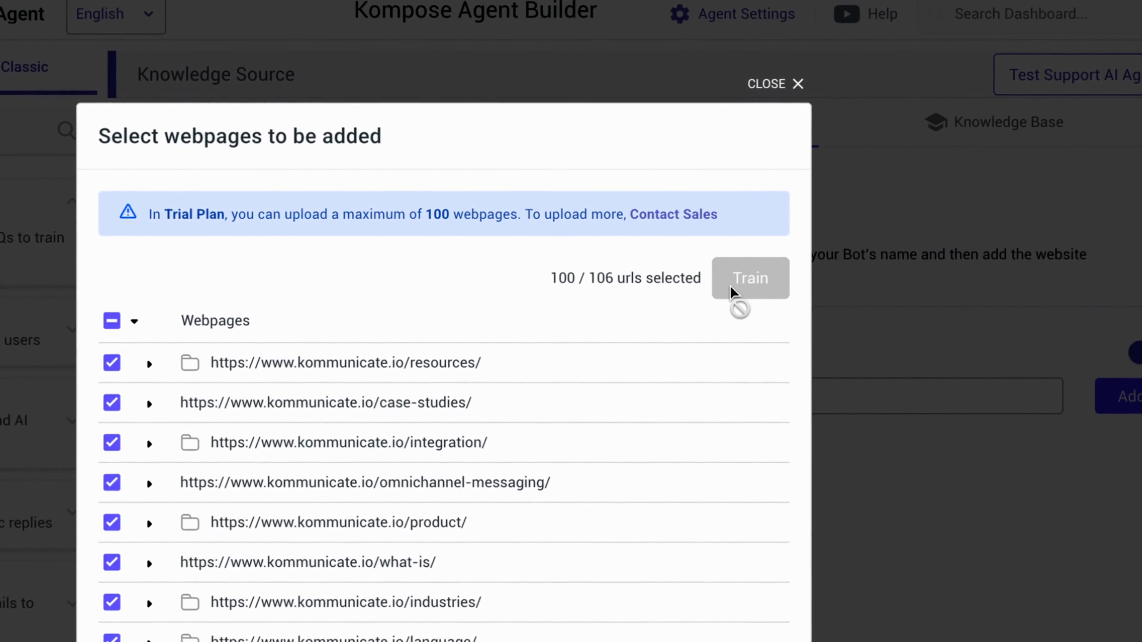
pyautogui.click(783, 86)
pyautogui.click(998, 122)
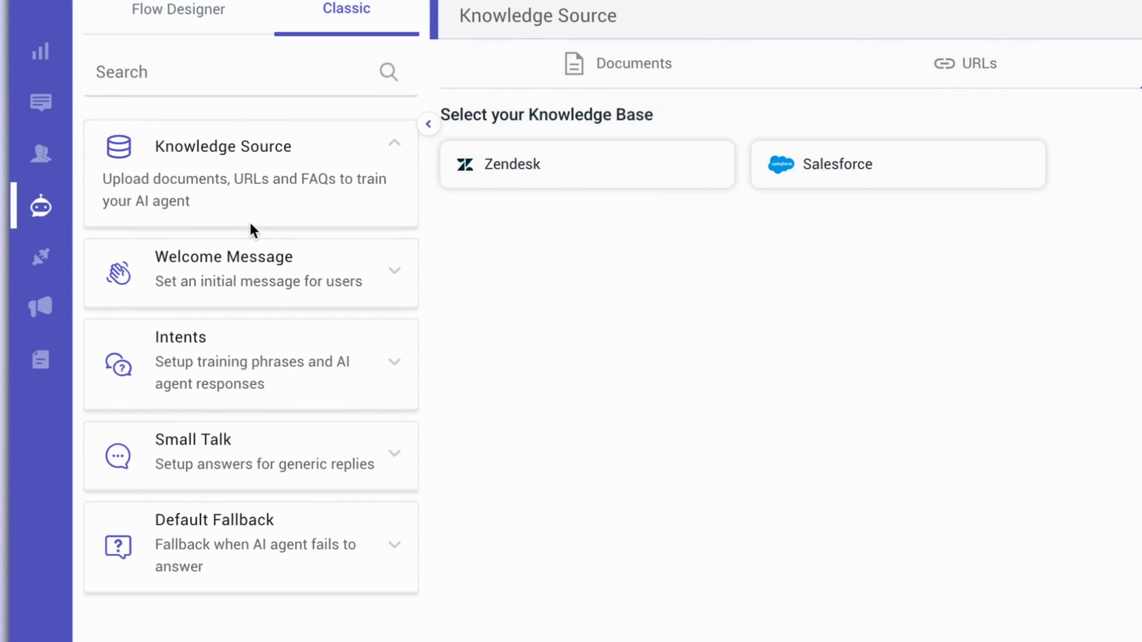
# - Set the default welcome message to "Welcome to Kommunicate. How may I help you today?" as its only text block
pyautogui.click(248, 282)
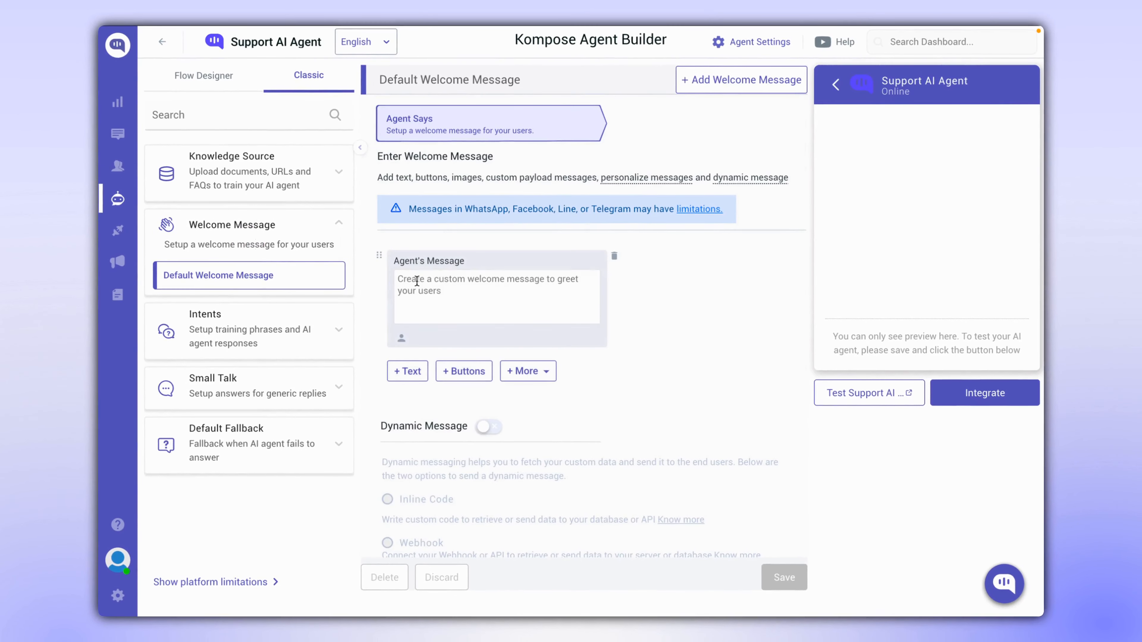
pyautogui.click(417, 282)
pyautogui.write('Welcome to Ko')
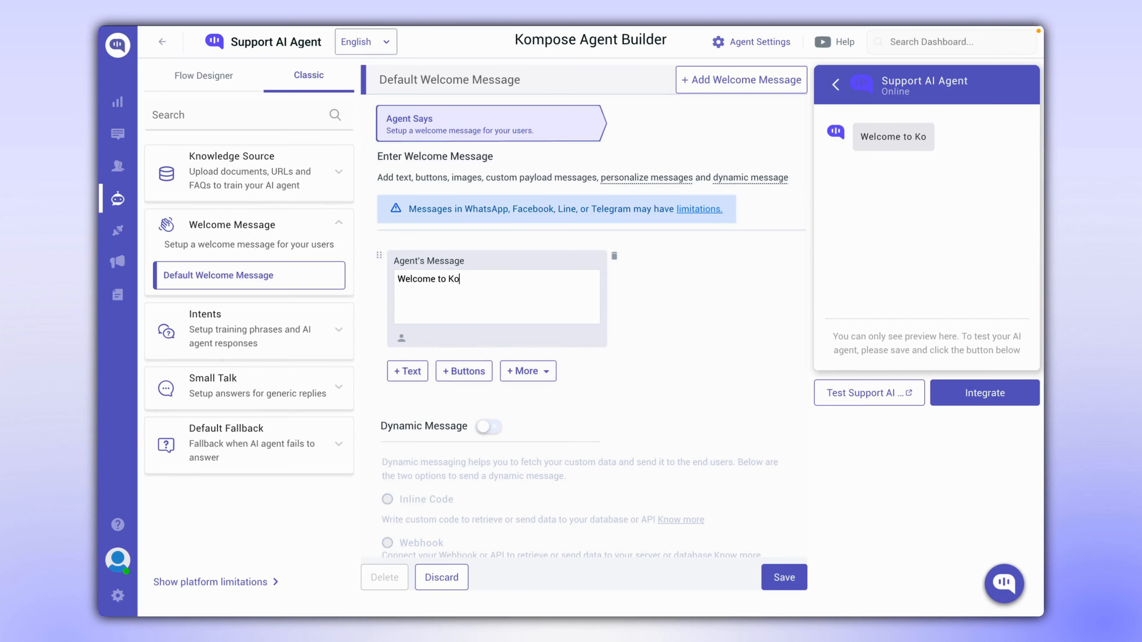
pyautogui.write('mmunicate. How may I help ')
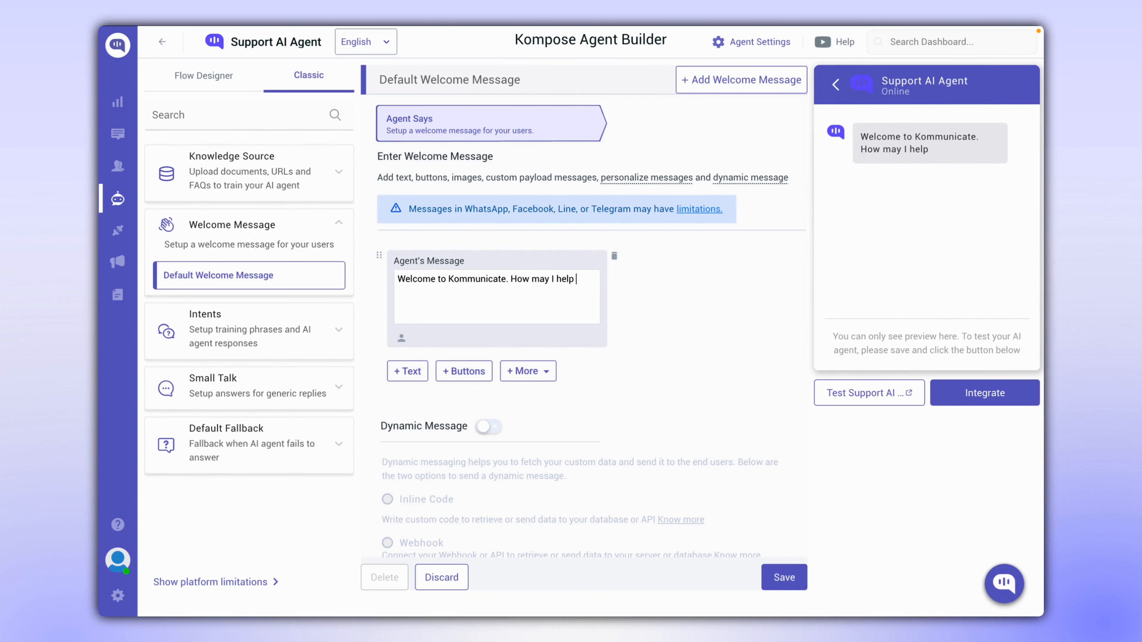
pyautogui.write('you today?')
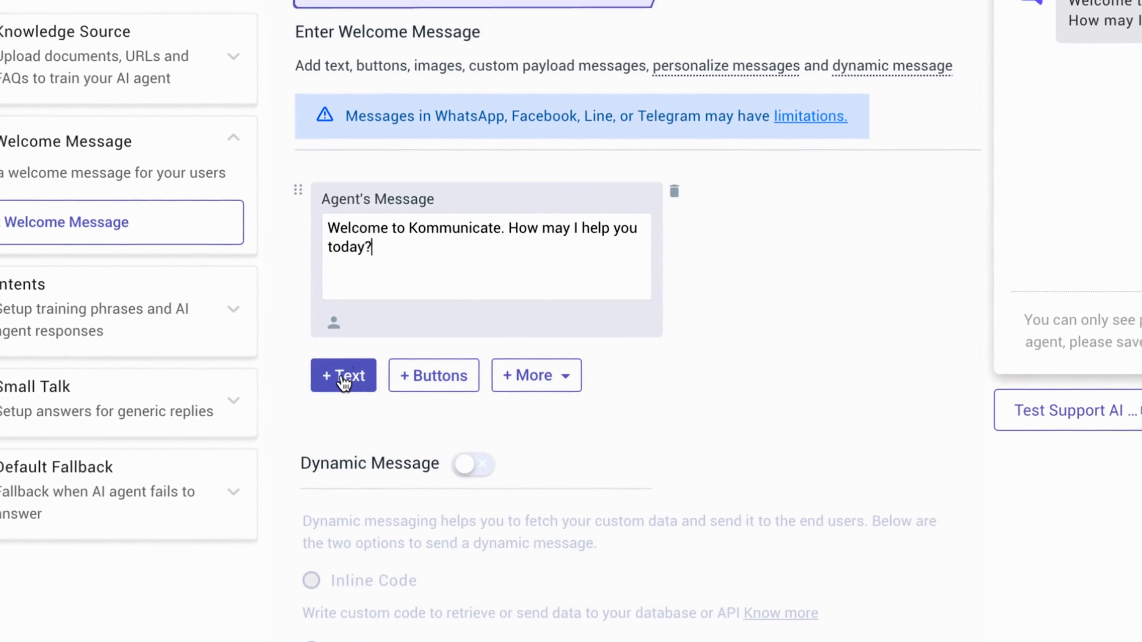
pyautogui.click(343, 382)
pyautogui.click(673, 356)
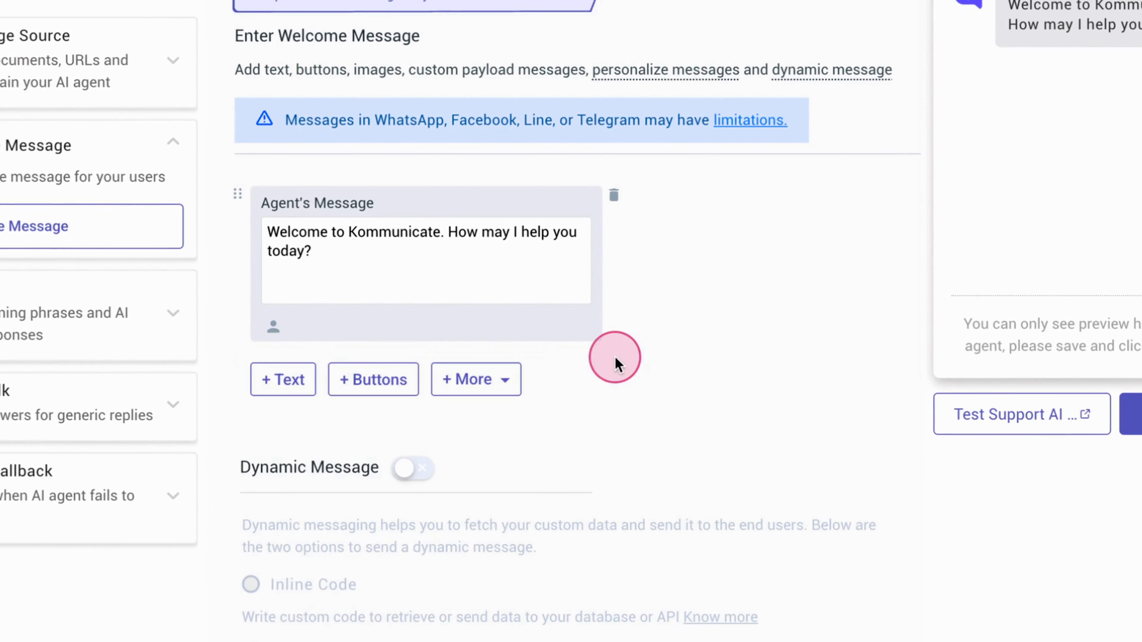
pyautogui.click(367, 382)
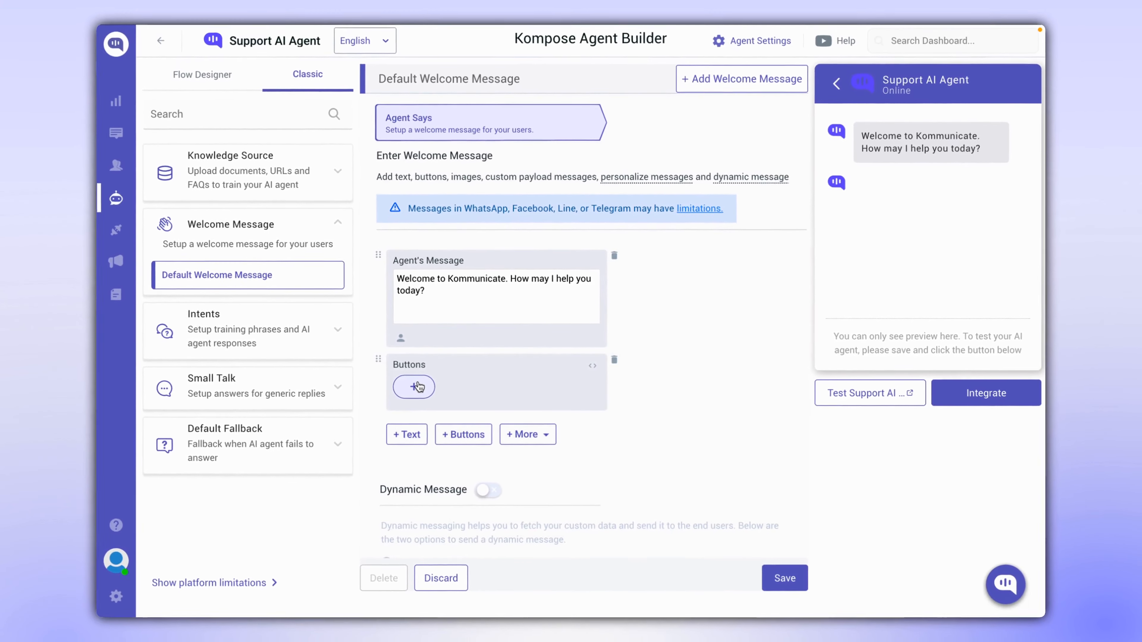
pyautogui.click(294, 404)
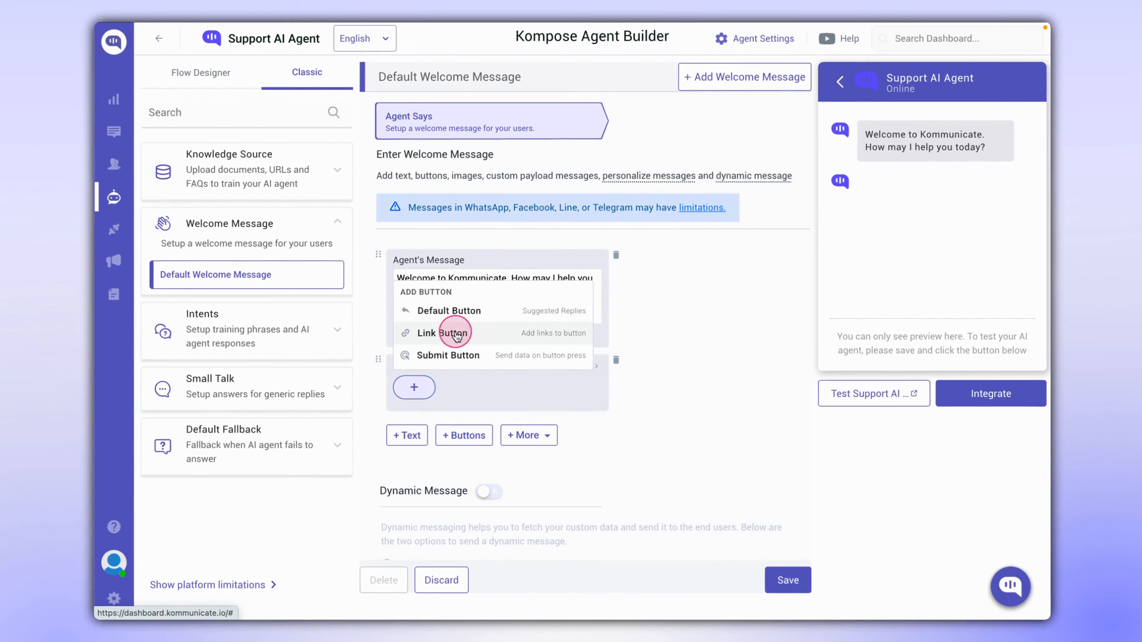
pyautogui.click(456, 336)
pyautogui.write('Pr')
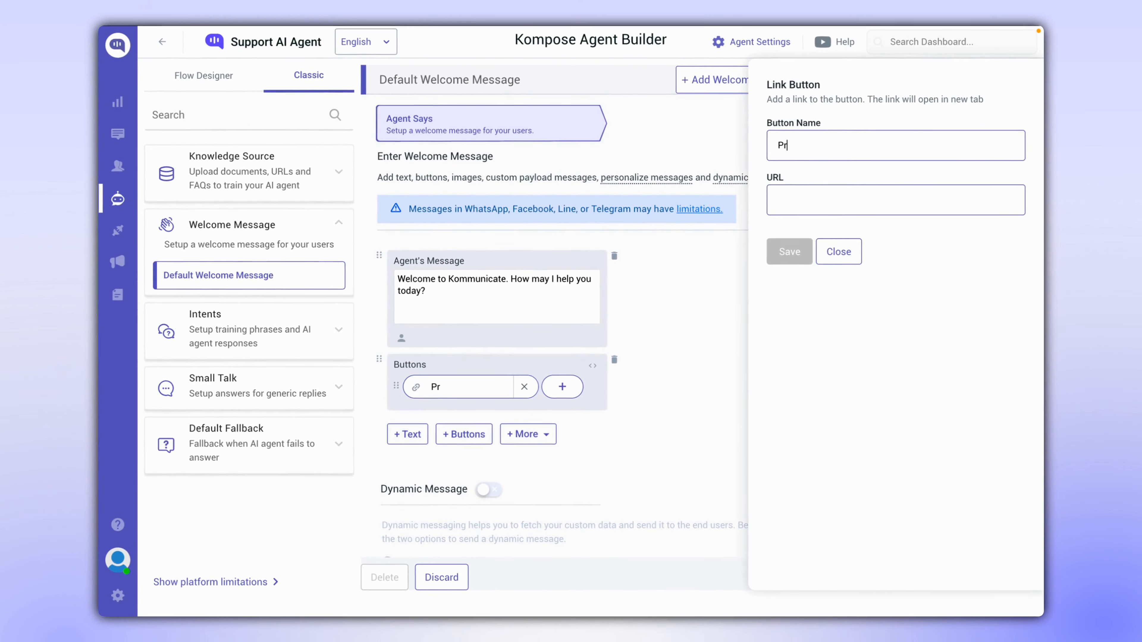
pyautogui.write('icing')
pyautogui.press('Tab')
pyautogui.write('www.kommunicate.io/pricing/')
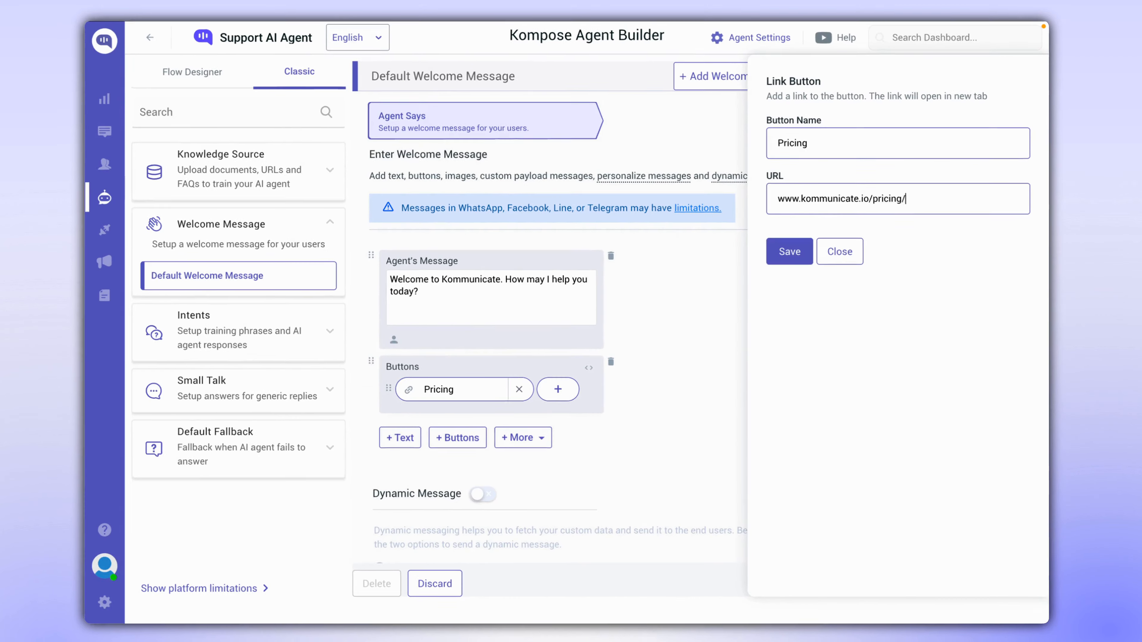
pyautogui.click(790, 252)
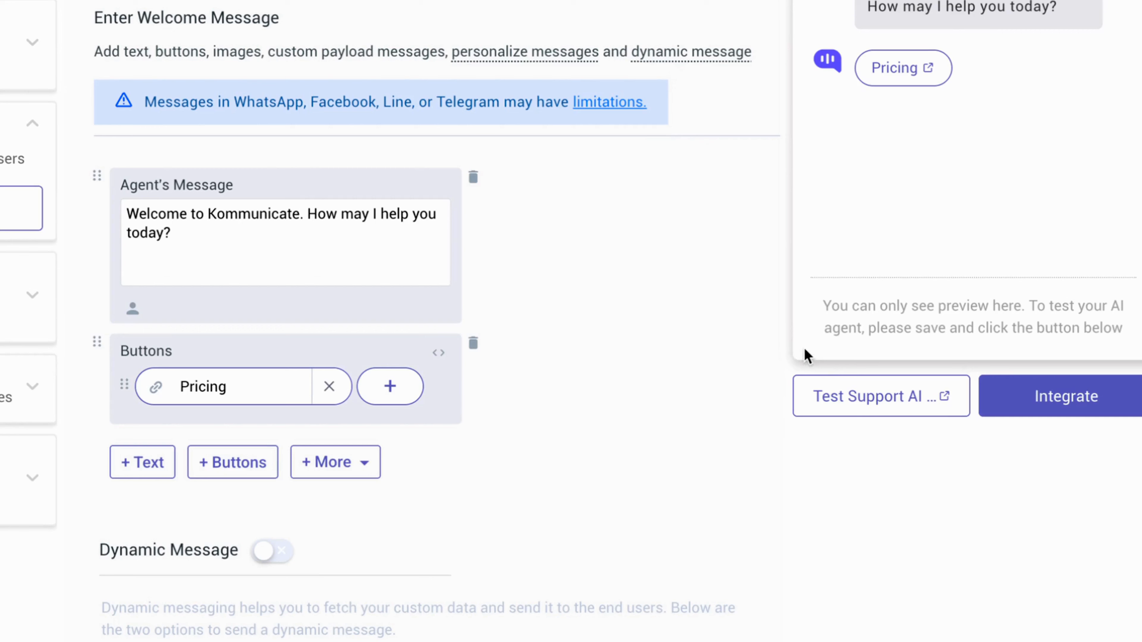
# - Start a test of the support agent, saving the pending welcome message changes
pyautogui.click(849, 394)
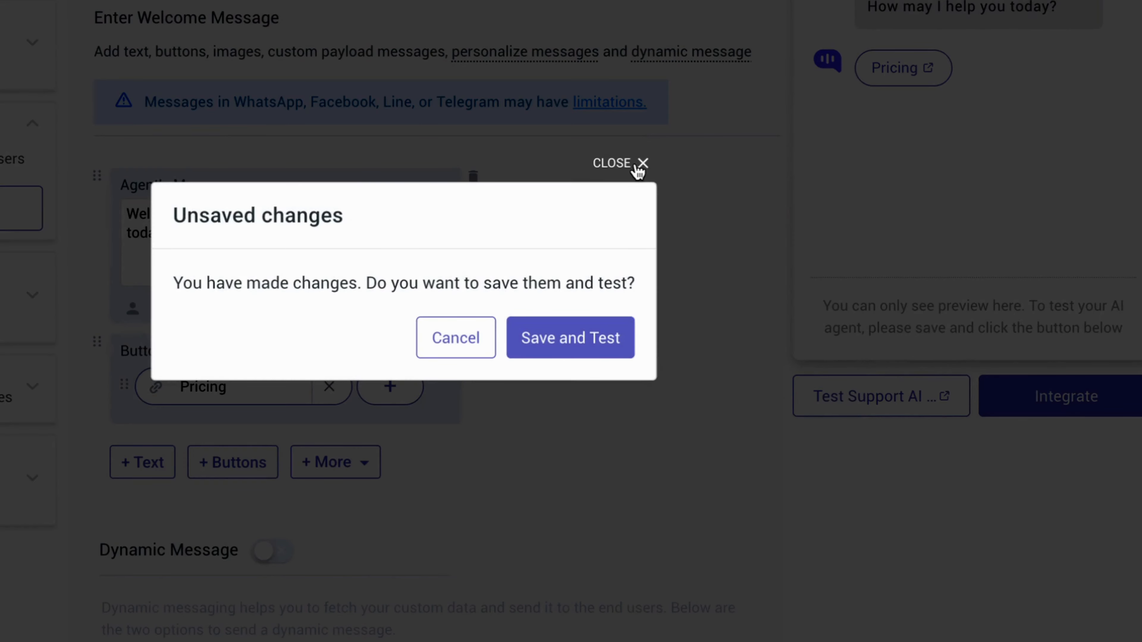
pyautogui.click(610, 336)
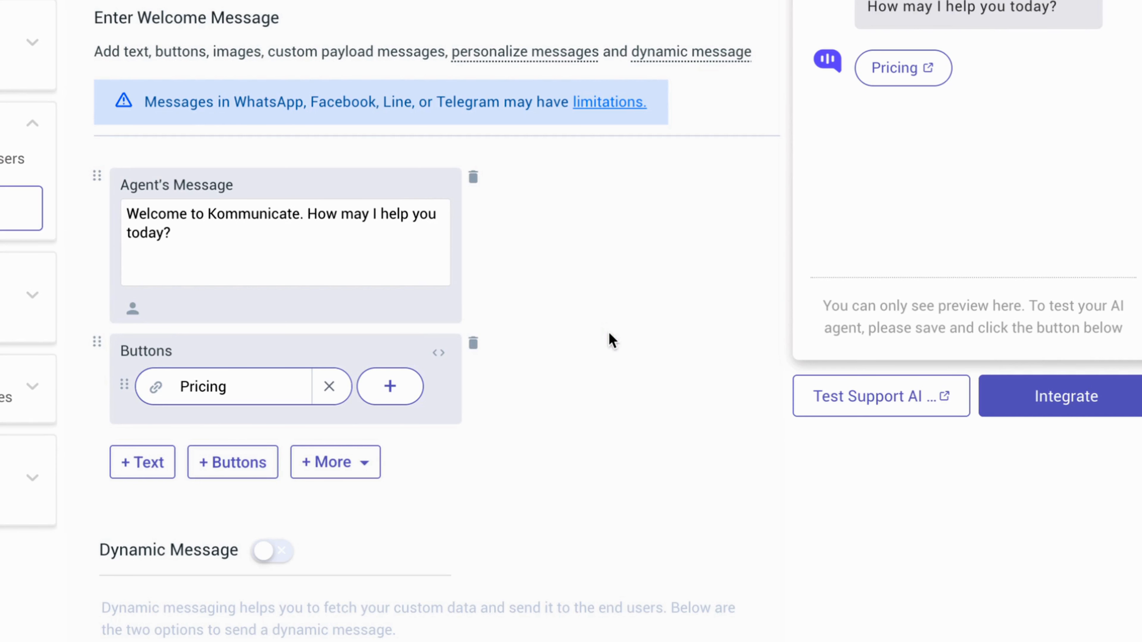
# - Open the support agent's demo page and launch its chat widget to check the welcome message
pyautogui.click(854, 398)
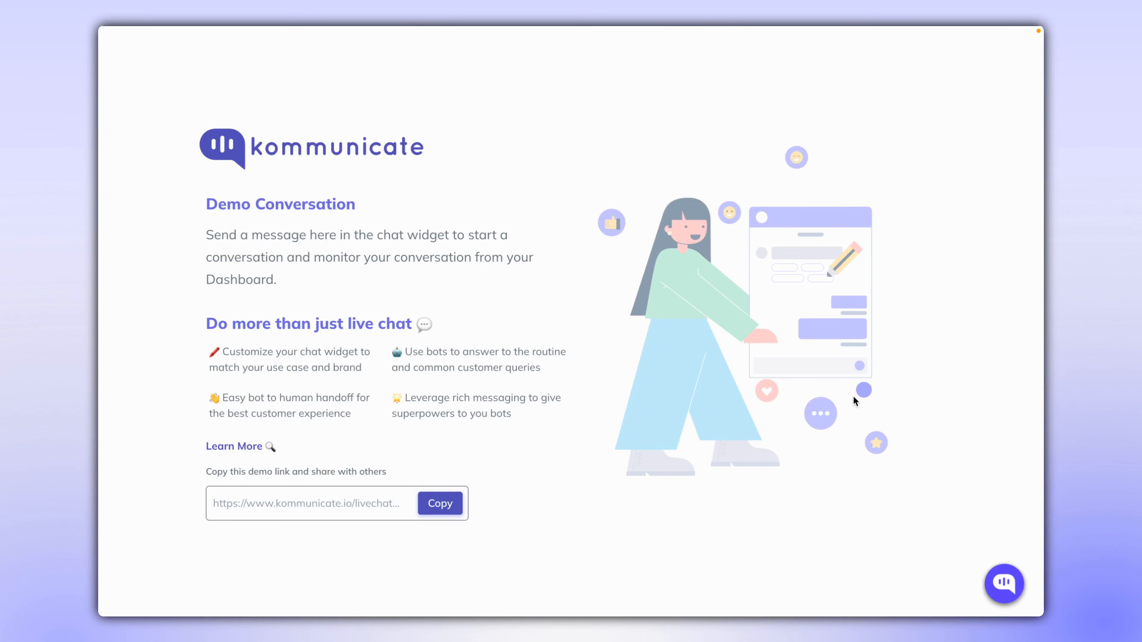
pyautogui.click(1004, 583)
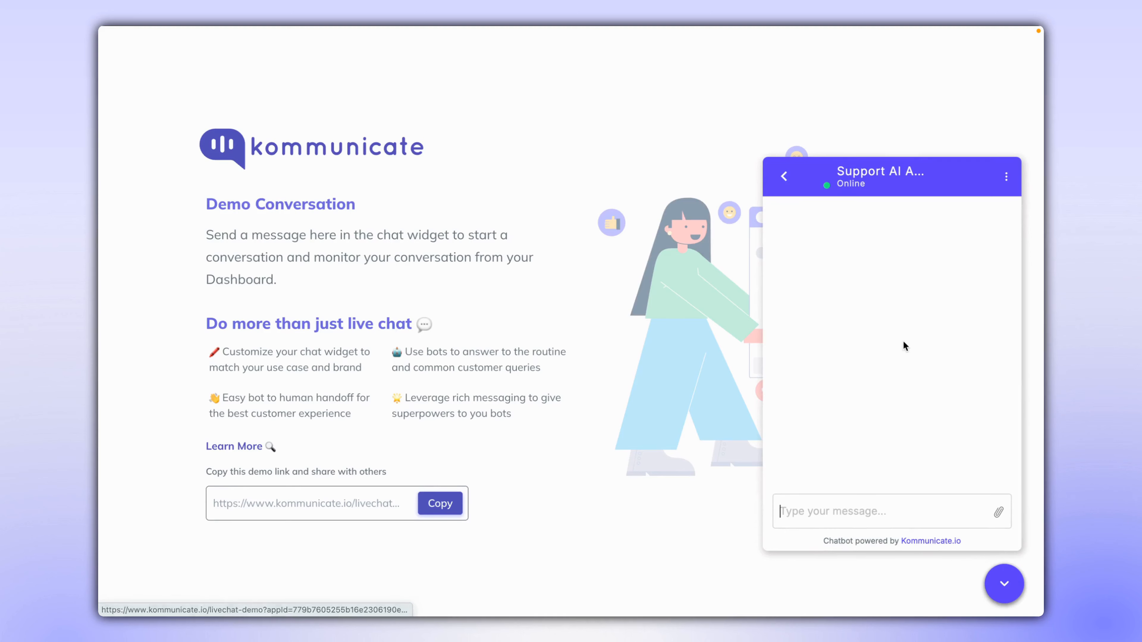
pyautogui.tripleClick(852, 234)
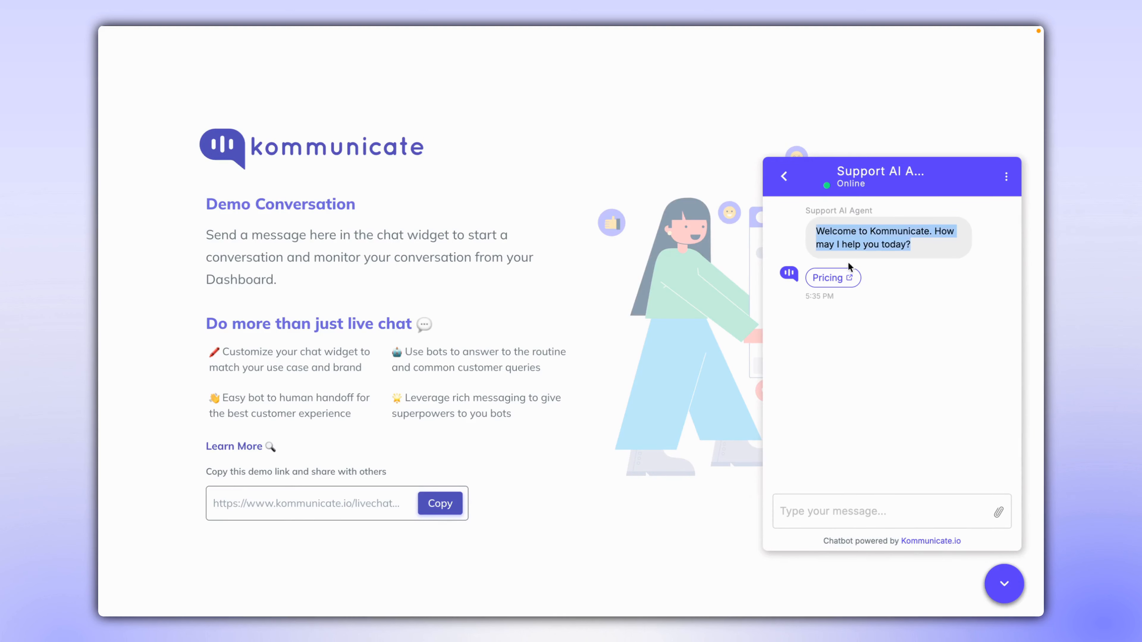
# - Follow the welcome message's Pricing link, examine the pricing page, and close it to return to the demo chat
pyautogui.click(833, 278)
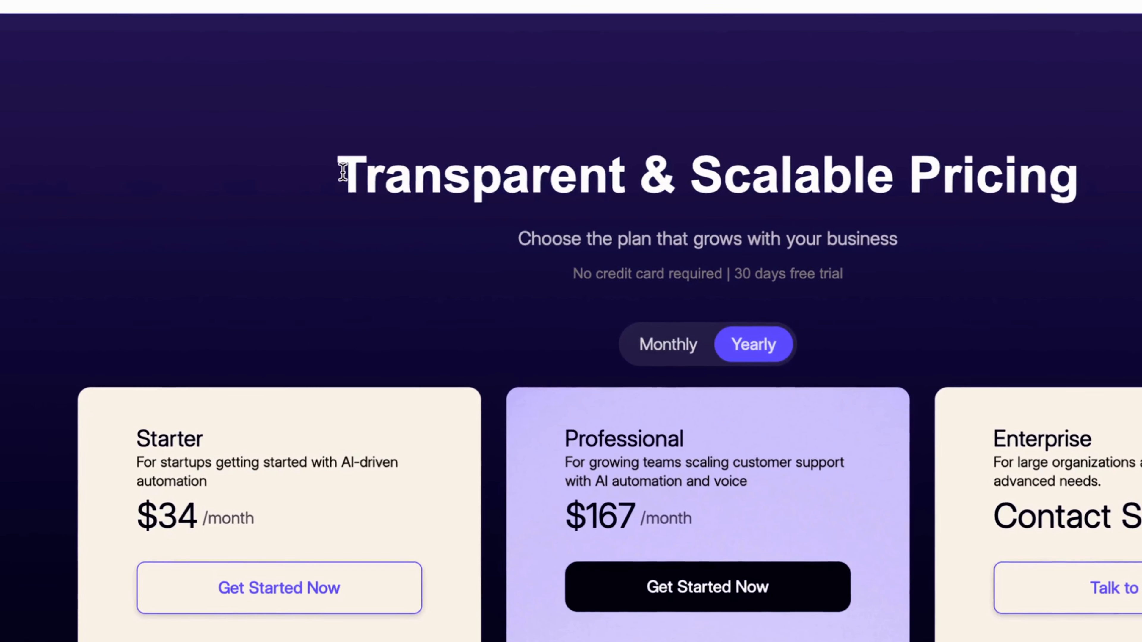
pyautogui.moveTo(343, 171); pyautogui.dragTo(881, 288)
pyautogui.click(978, 276)
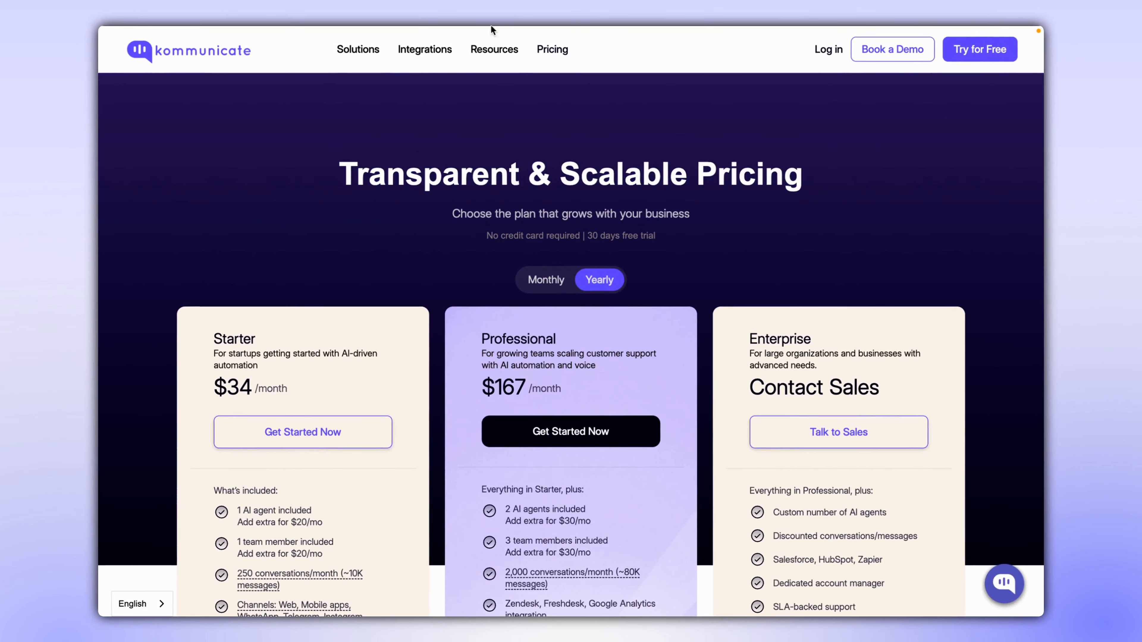
pyautogui.click(432, 53)
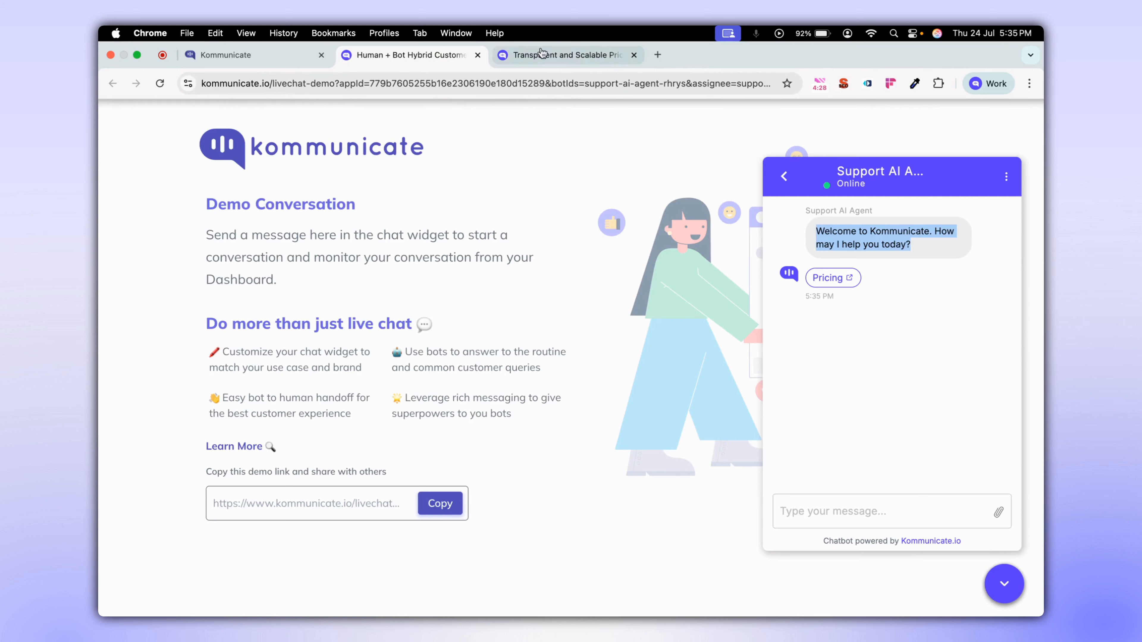
pyautogui.click(633, 56)
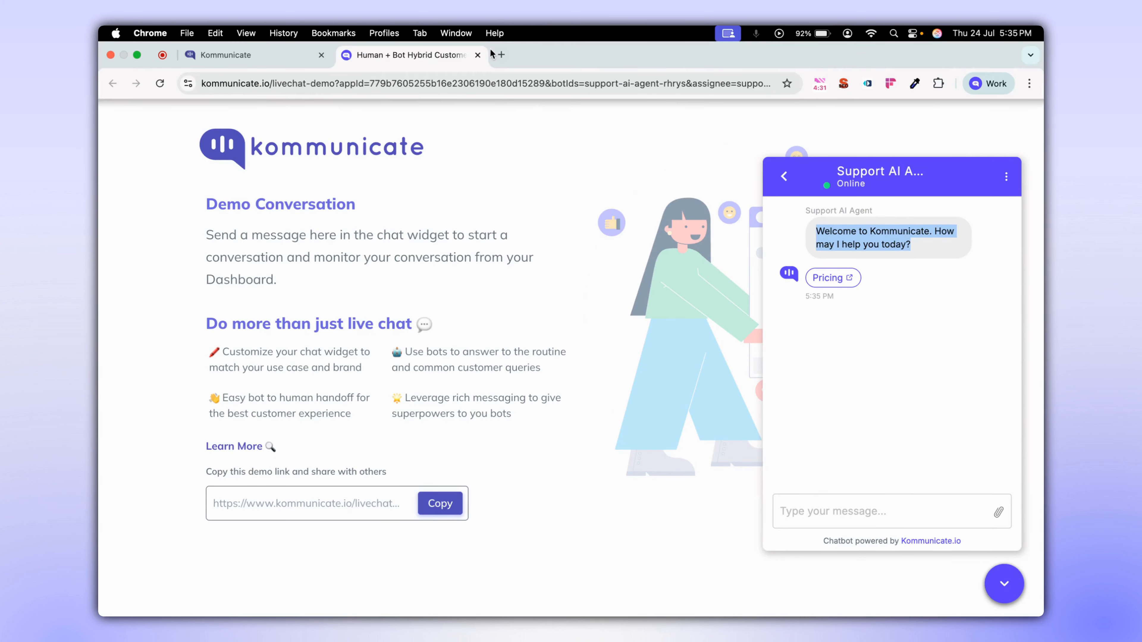
# - Ask the agent "do you have ios and android sdks?" and give its answer a thumbs up
pyautogui.click(821, 509)
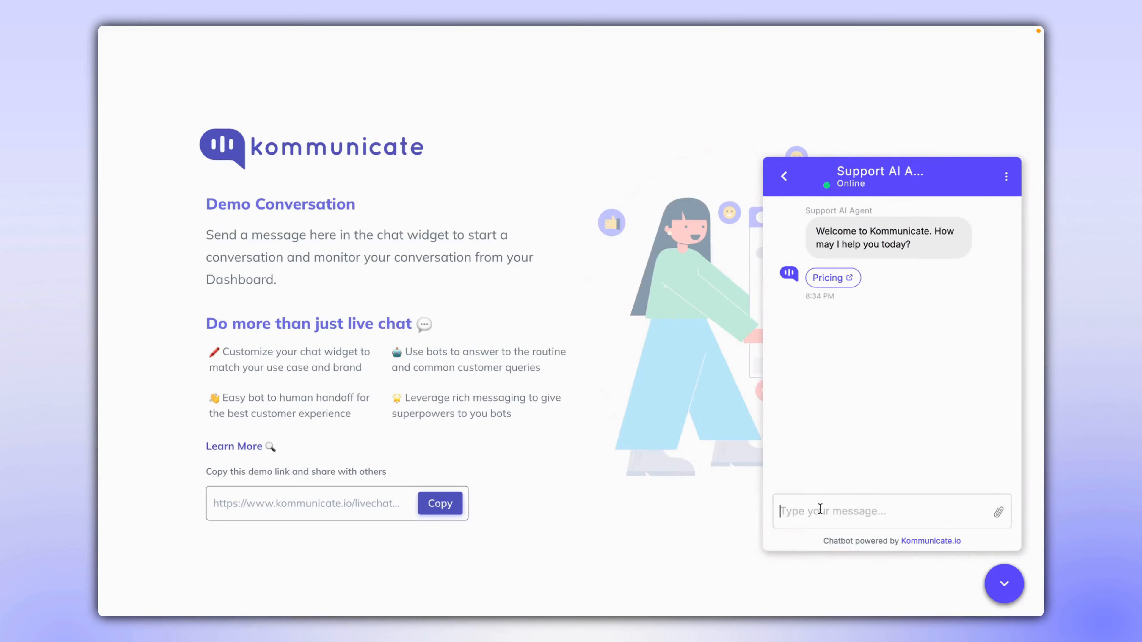
pyautogui.write('I')
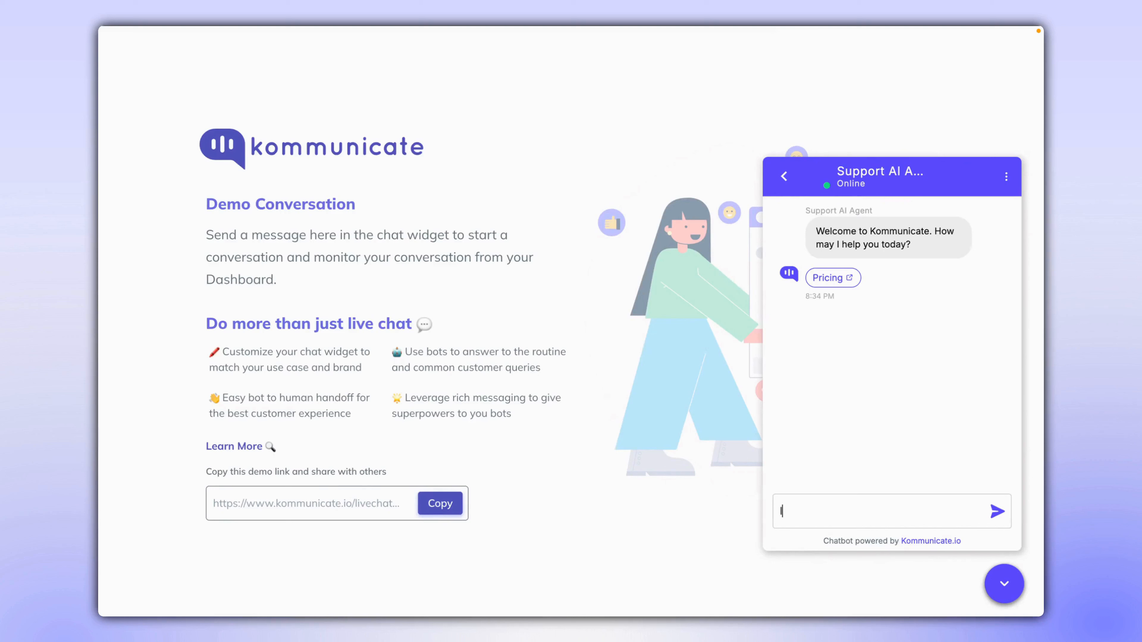
pyautogui.press('BackSpace')
pyautogui.write('do you have ios and sdk ')
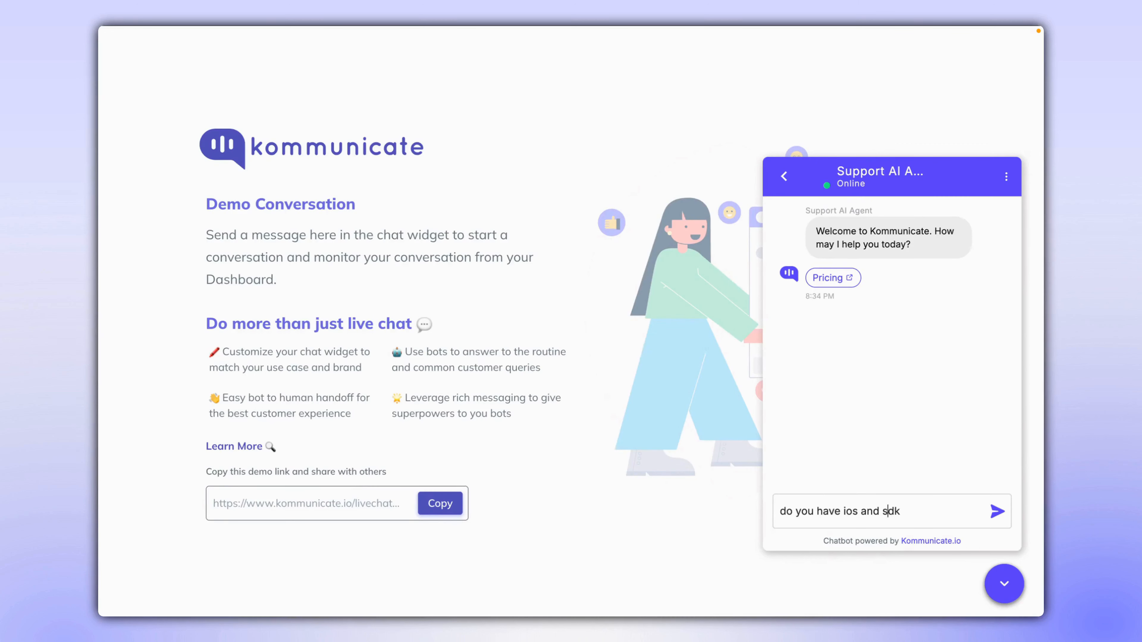
pyautogui.write('android')
pyautogui.press('Return')
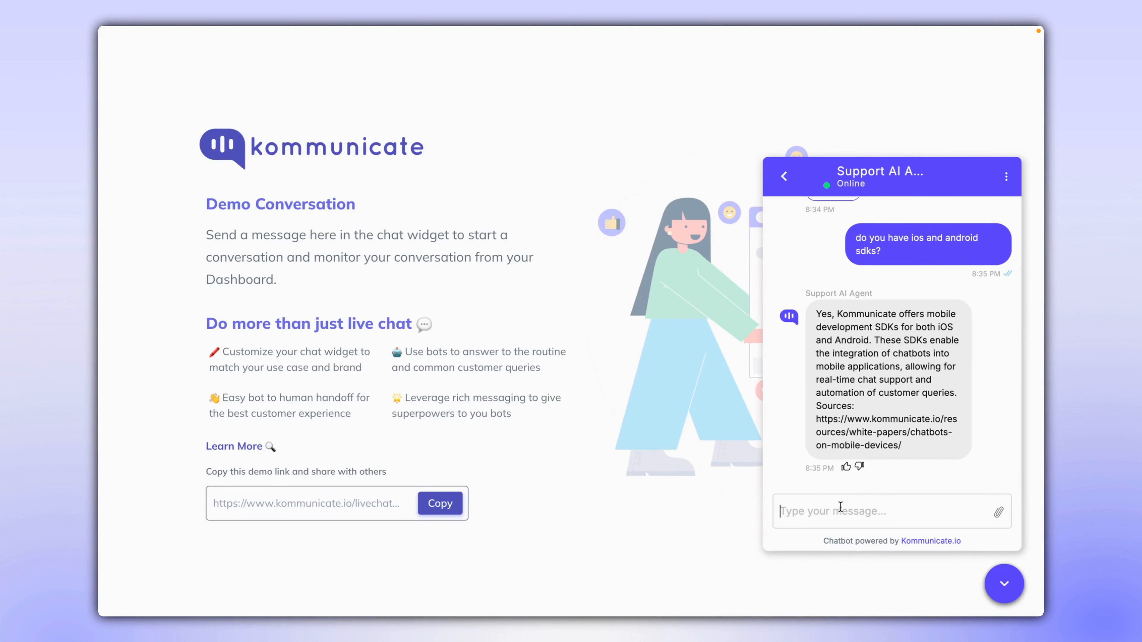
pyautogui.moveTo(815, 315); pyautogui.dragTo(949, 389)
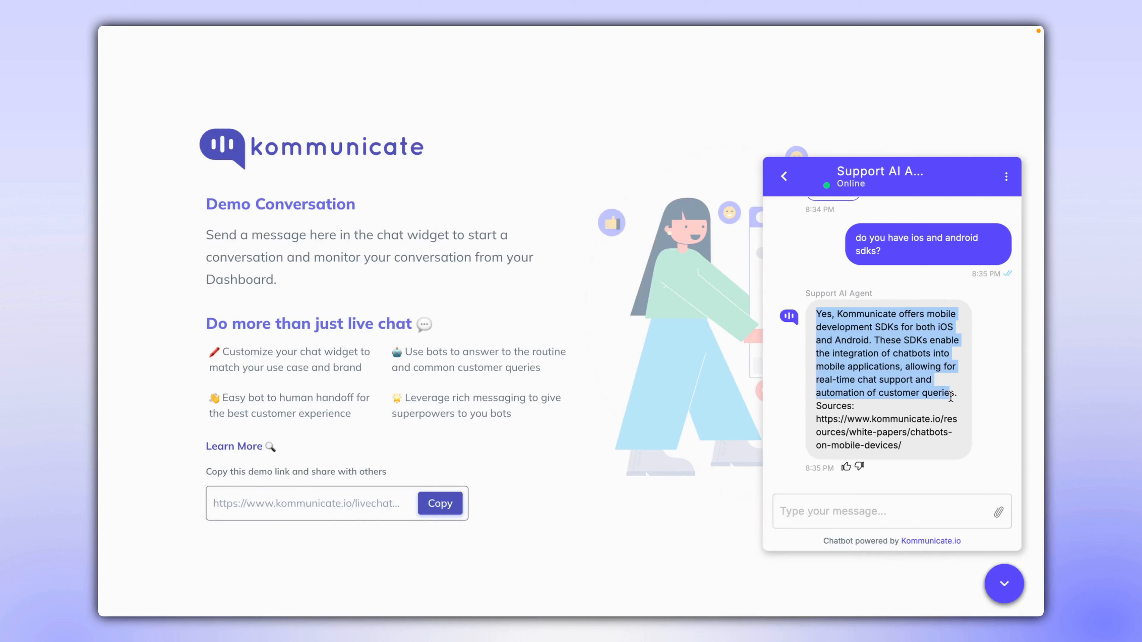
pyautogui.click(846, 466)
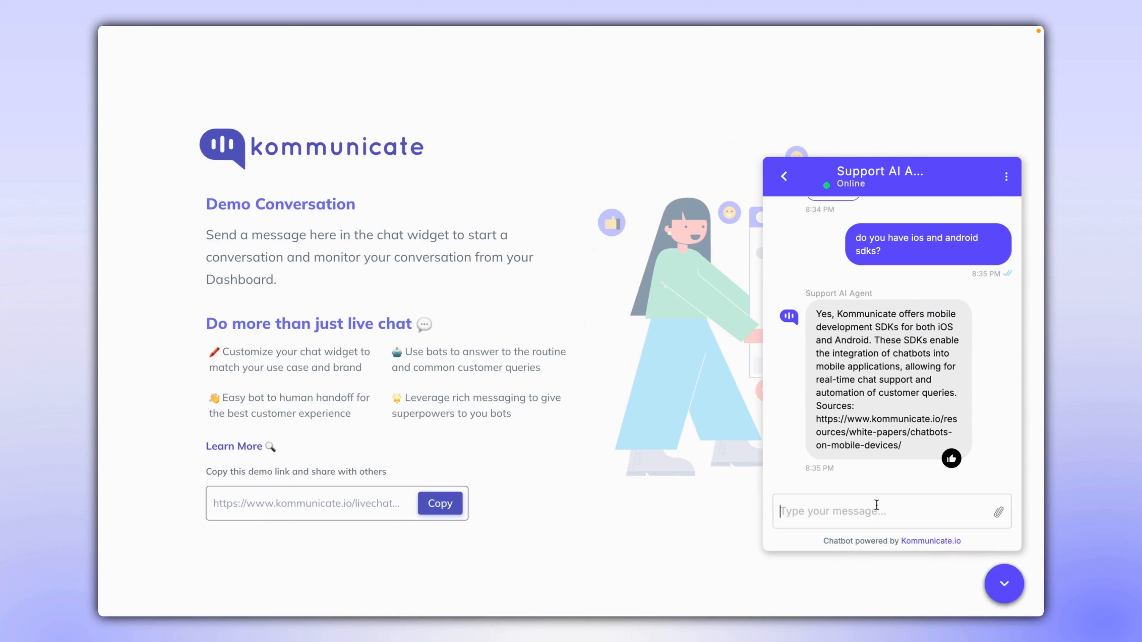
# - Ask the agent "how can i update my subscription", read the reply, and give it a thumbs up
pyautogui.write('how can i update my subscription')
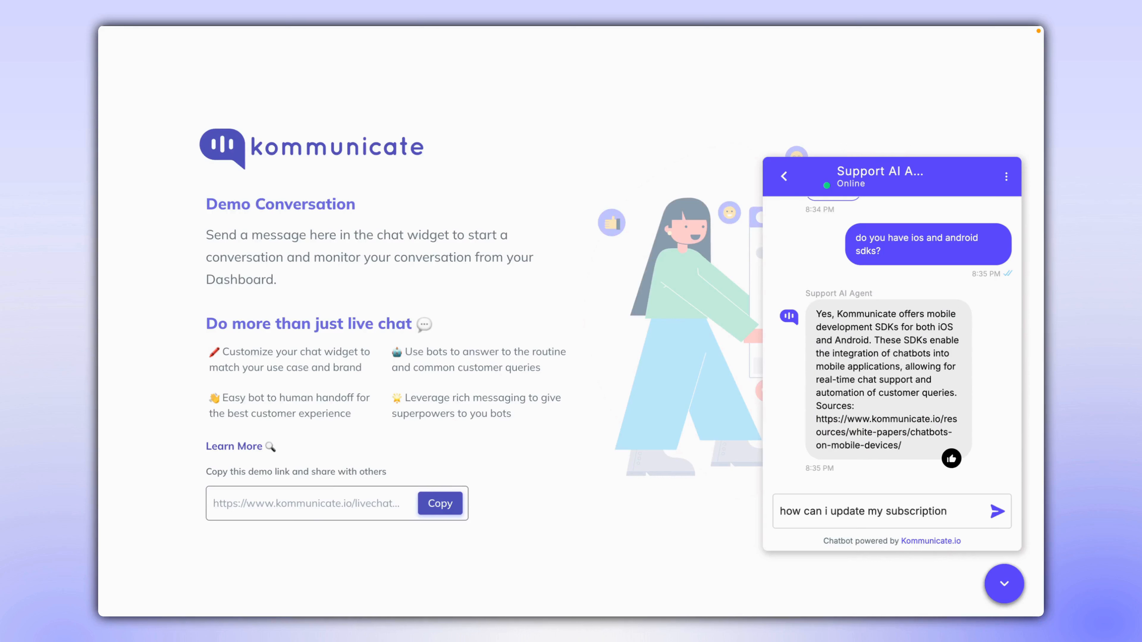
pyautogui.press('Return')
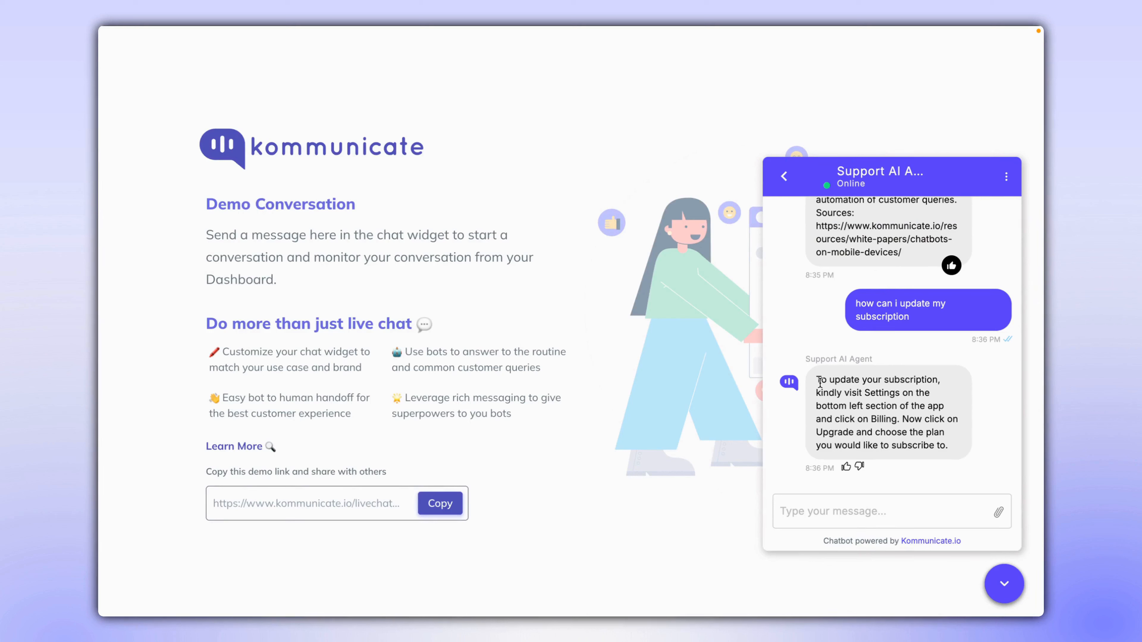
pyautogui.moveTo(817, 381); pyautogui.dragTo(957, 444)
pyautogui.click(957, 444)
pyautogui.moveTo(820, 380); pyautogui.dragTo(954, 447)
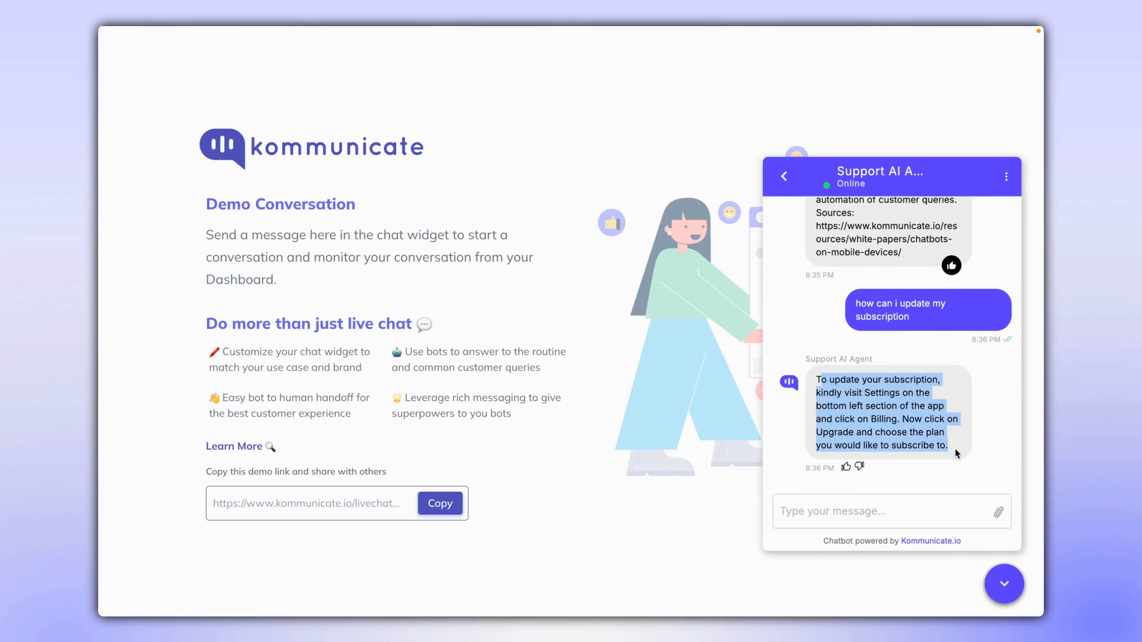
pyautogui.click(843, 469)
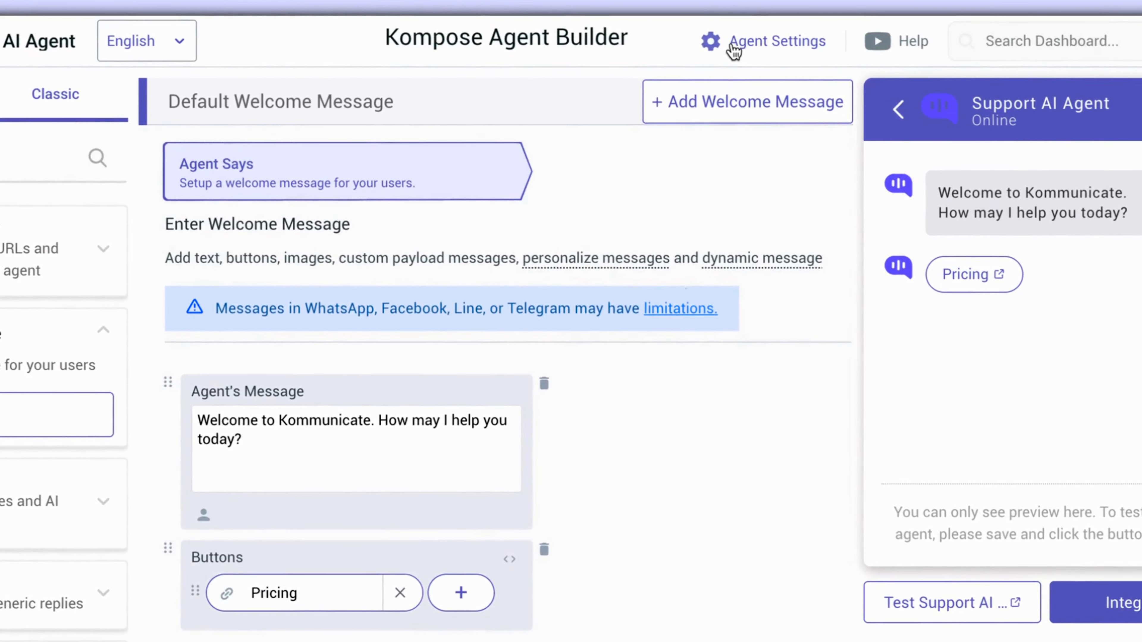
# - Open the agent's settings and examine the OpenAI and Gemini options for its AI model, keeping Kompose selected
pyautogui.click(732, 45)
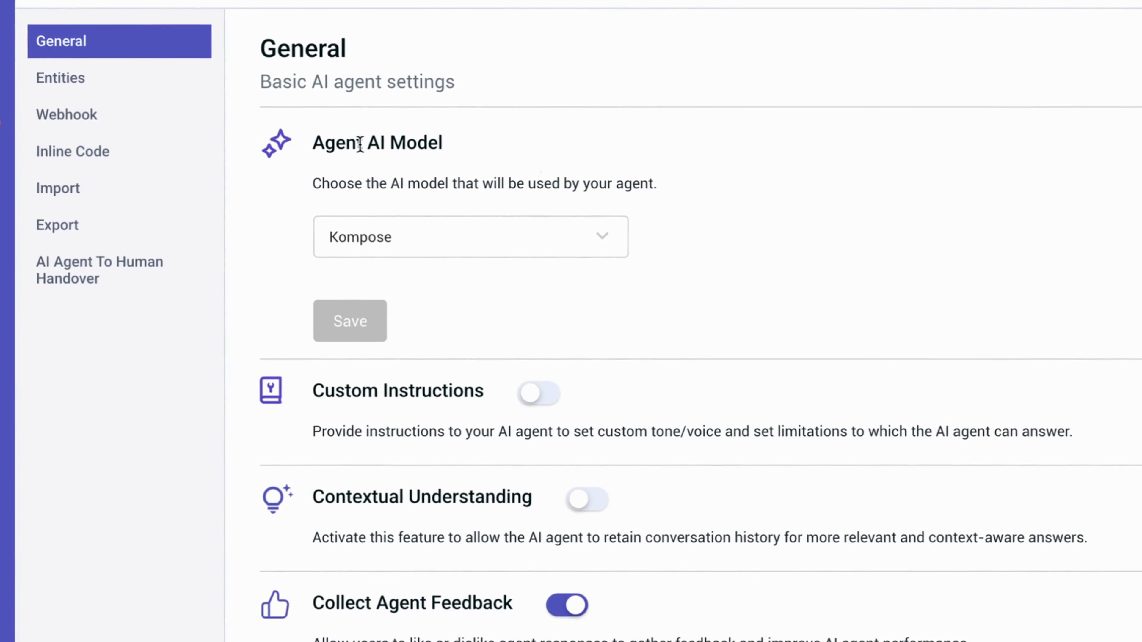
pyautogui.moveTo(344, 141); pyautogui.dragTo(443, 137)
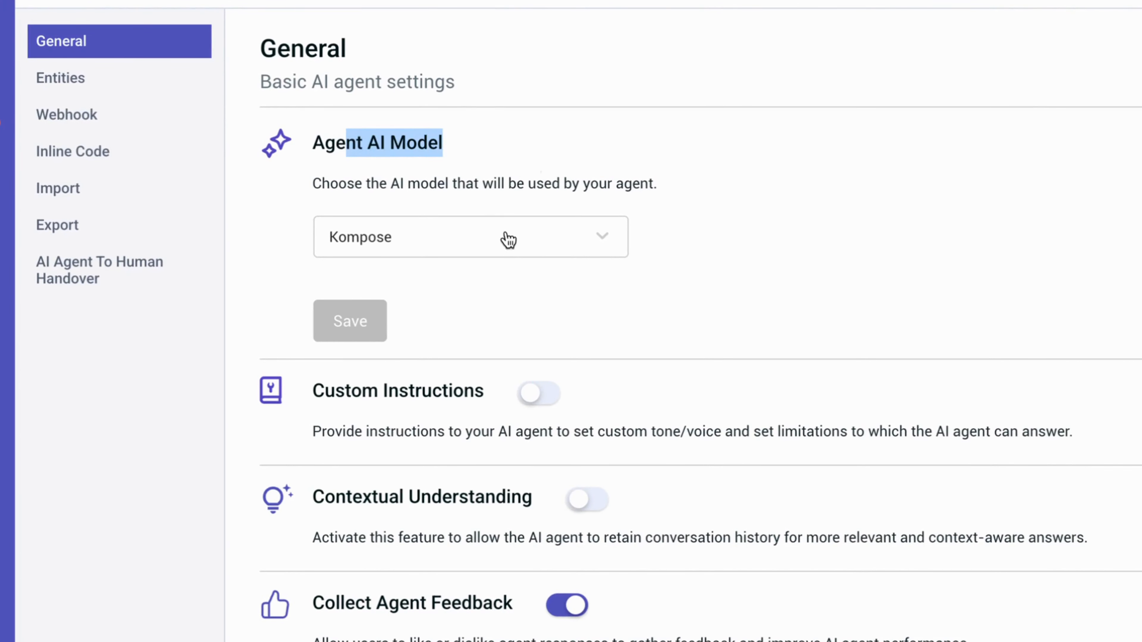
pyautogui.click(508, 240)
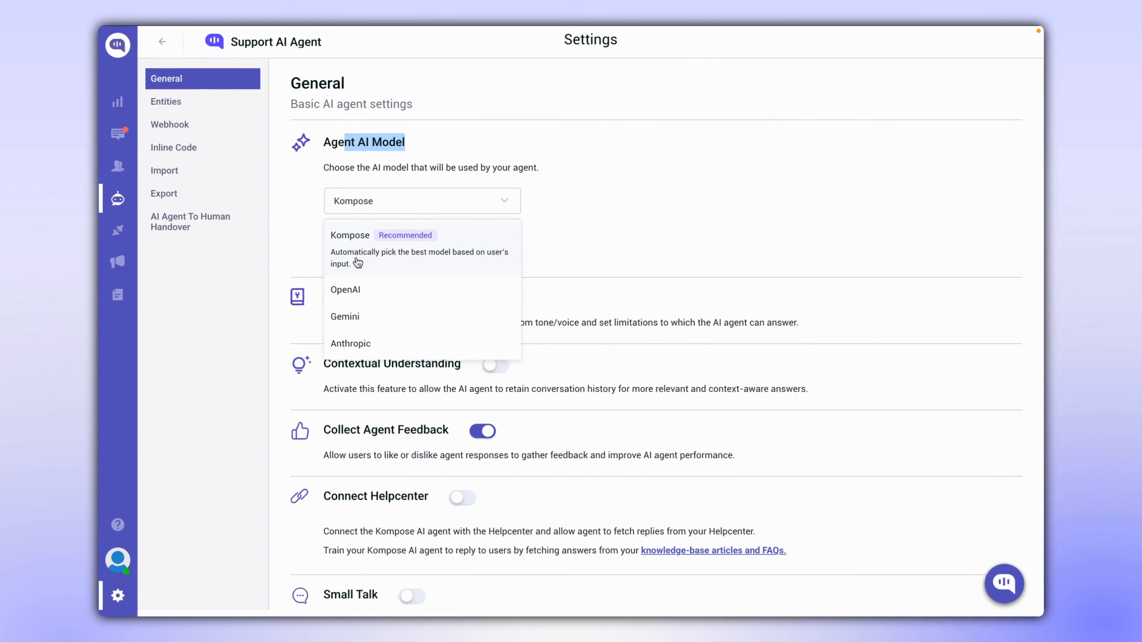
pyautogui.moveTo(363, 291)
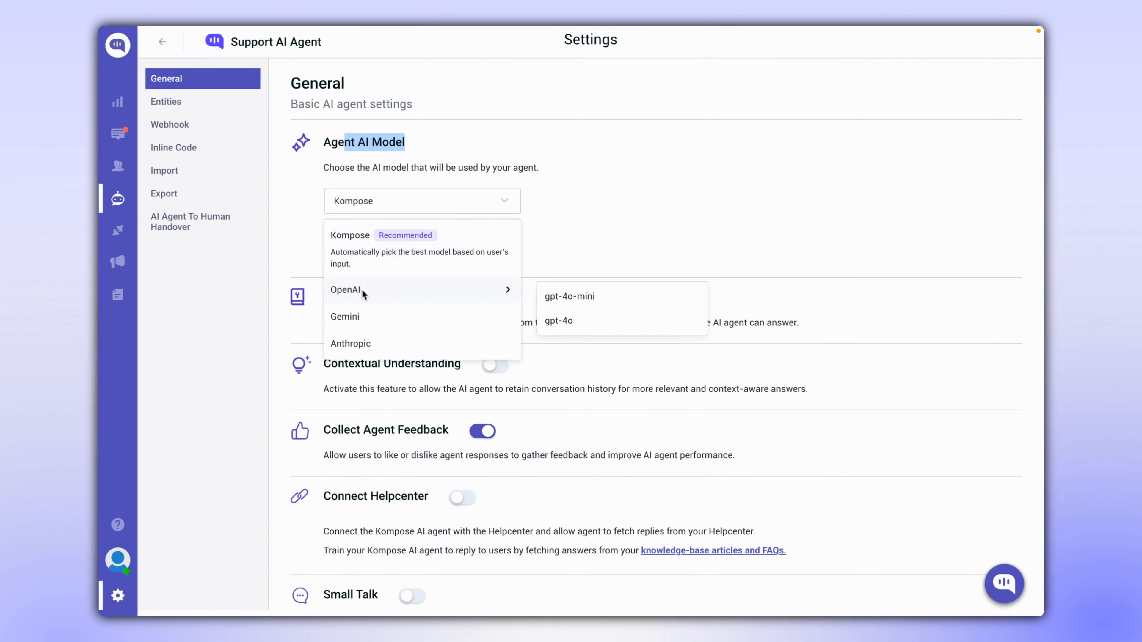
pyautogui.moveTo(364, 319)
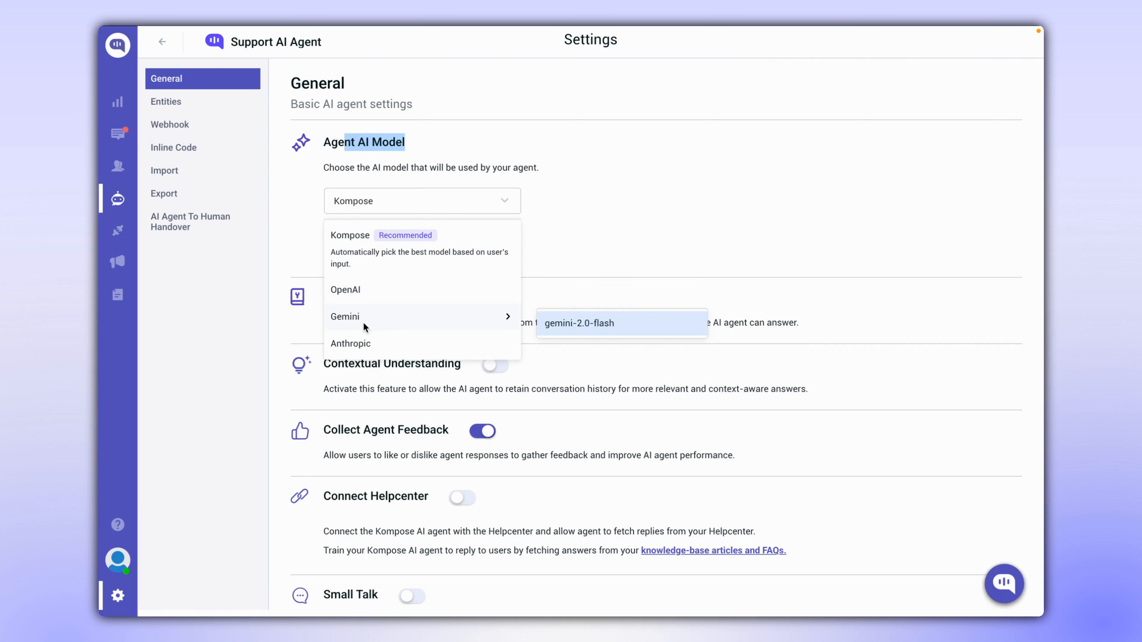
pyautogui.click(610, 253)
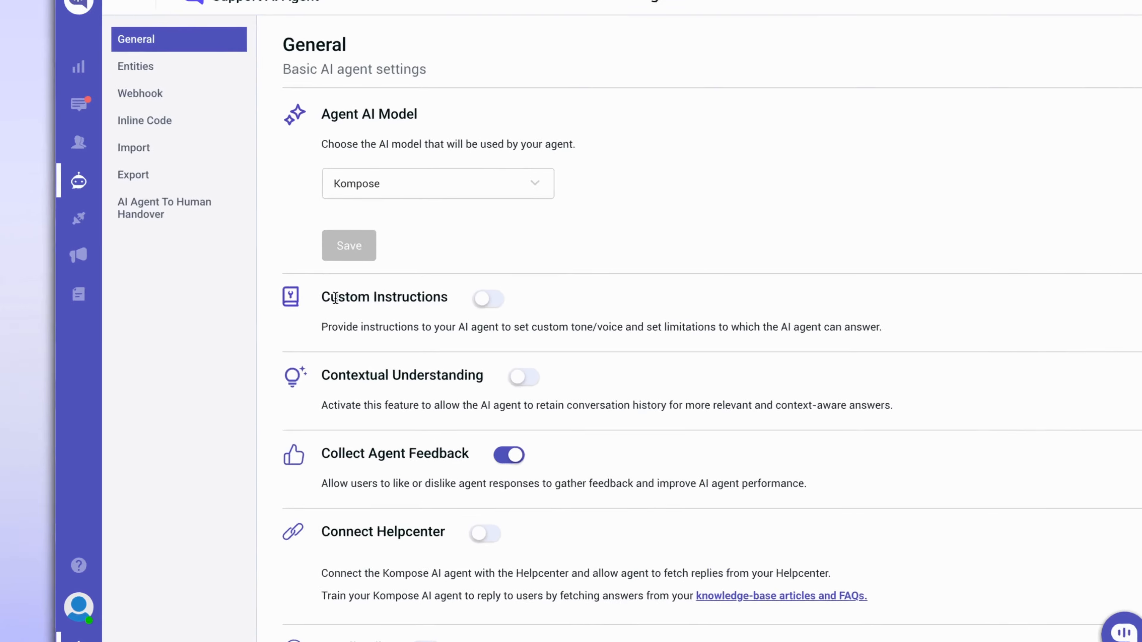
# - Enable Custom Instructions with a Professional tone and Short response length
pyautogui.moveTo(336, 298); pyautogui.dragTo(461, 297)
pyautogui.click(490, 299)
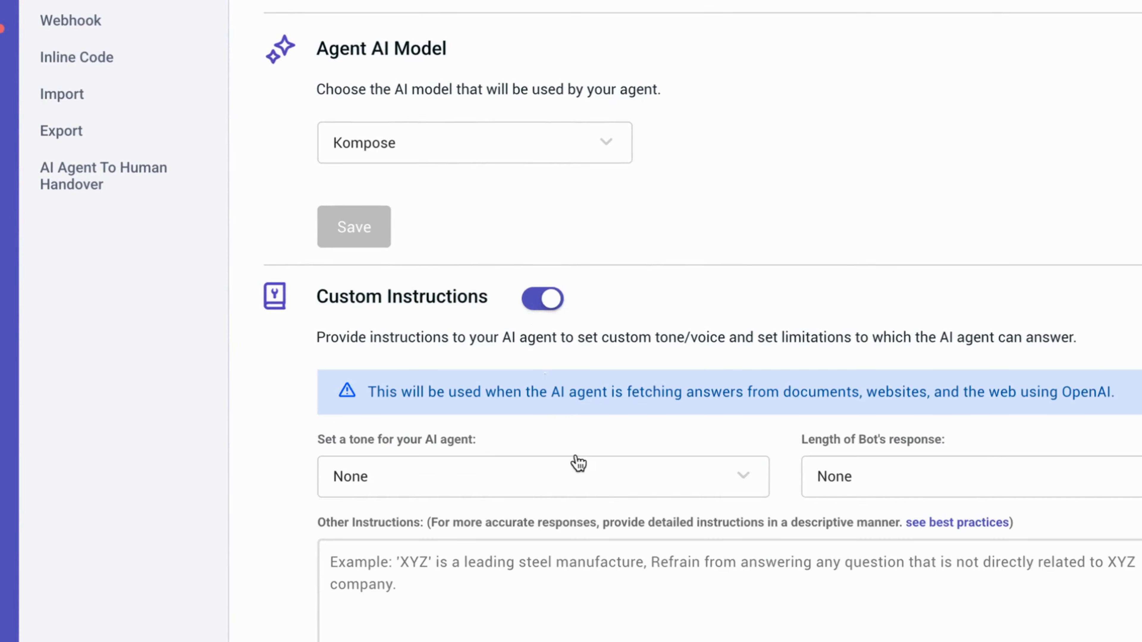
pyautogui.scroll(-5, 573, 464)
pyautogui.click(556, 236)
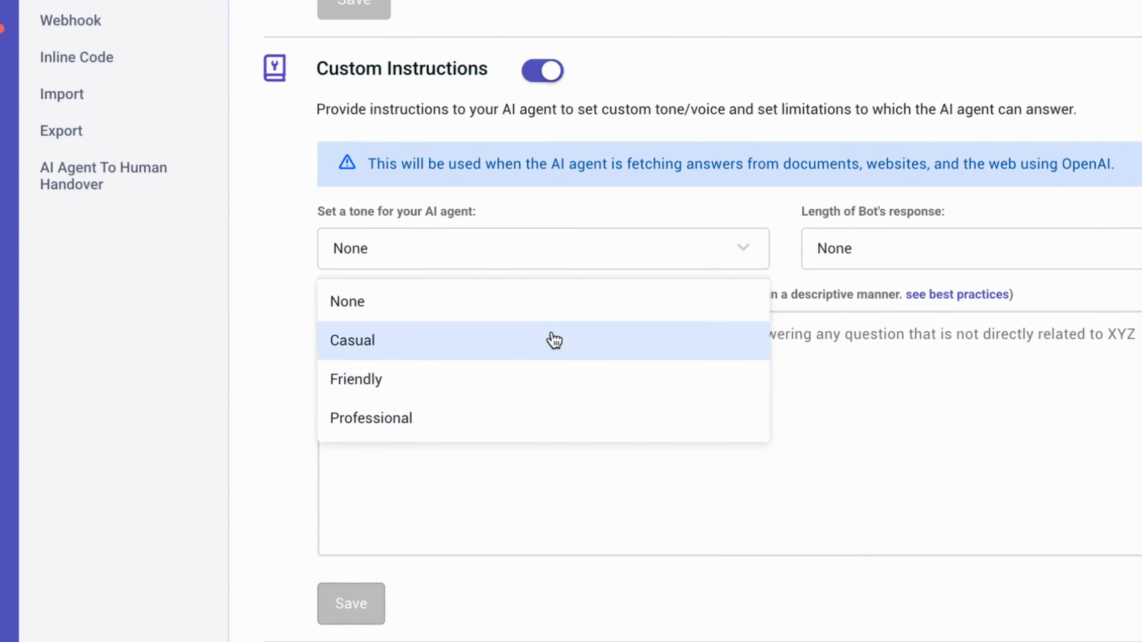
pyautogui.click(546, 410)
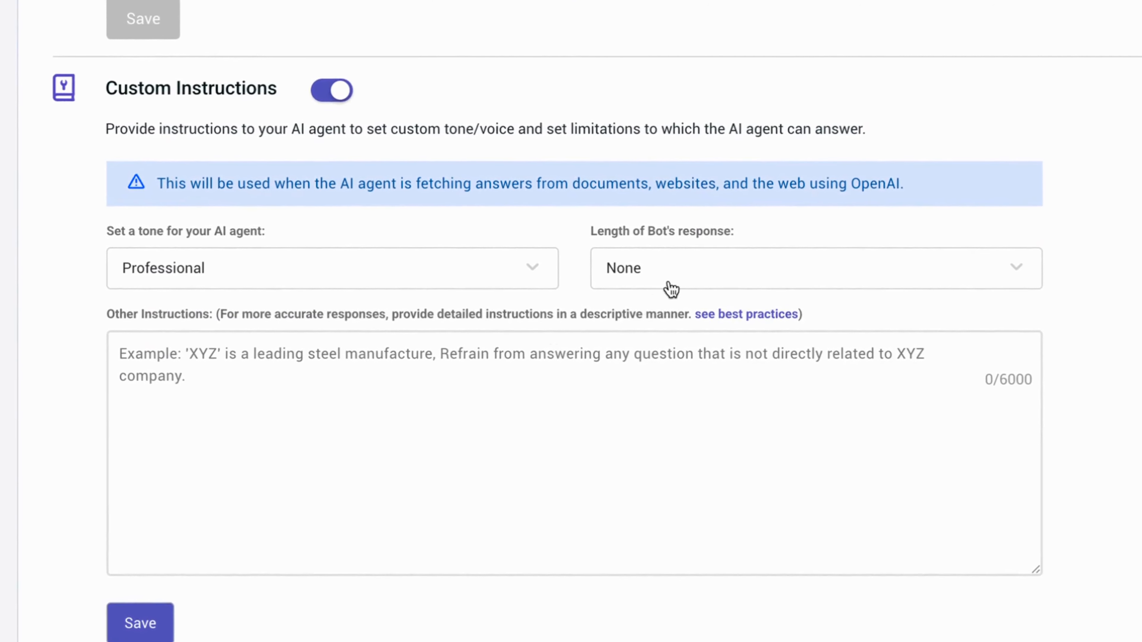
pyautogui.click(727, 260)
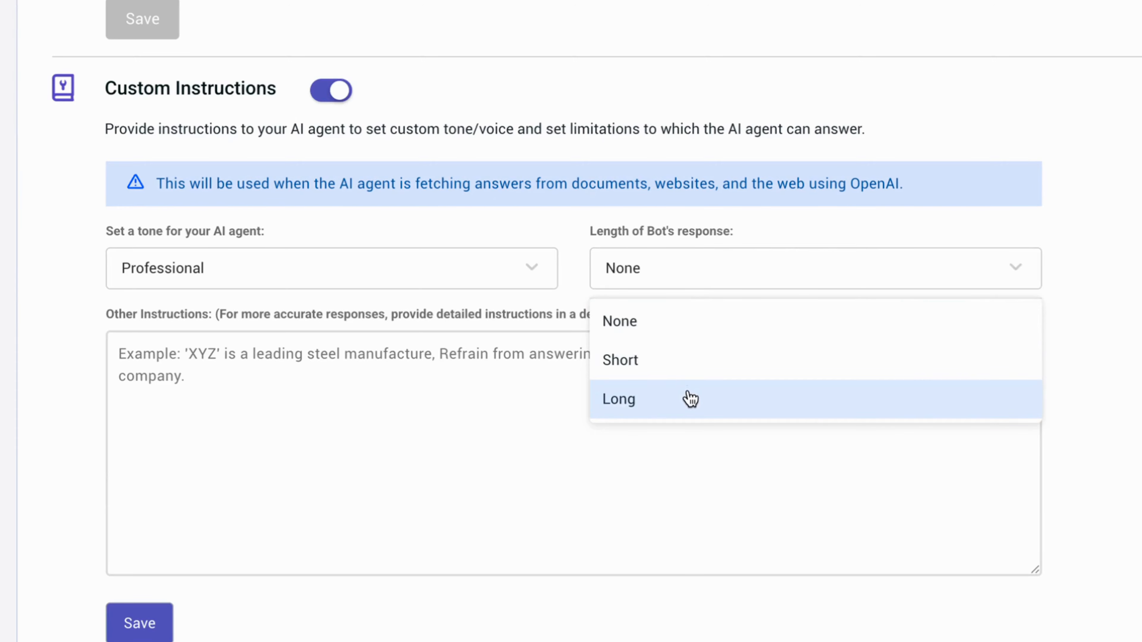
pyautogui.click(683, 367)
# - Add the other instruction "Do not respond to any query on coupons or discounts." and save the custom instructions
pyautogui.click(493, 396)
pyautogui.write('Do not ')
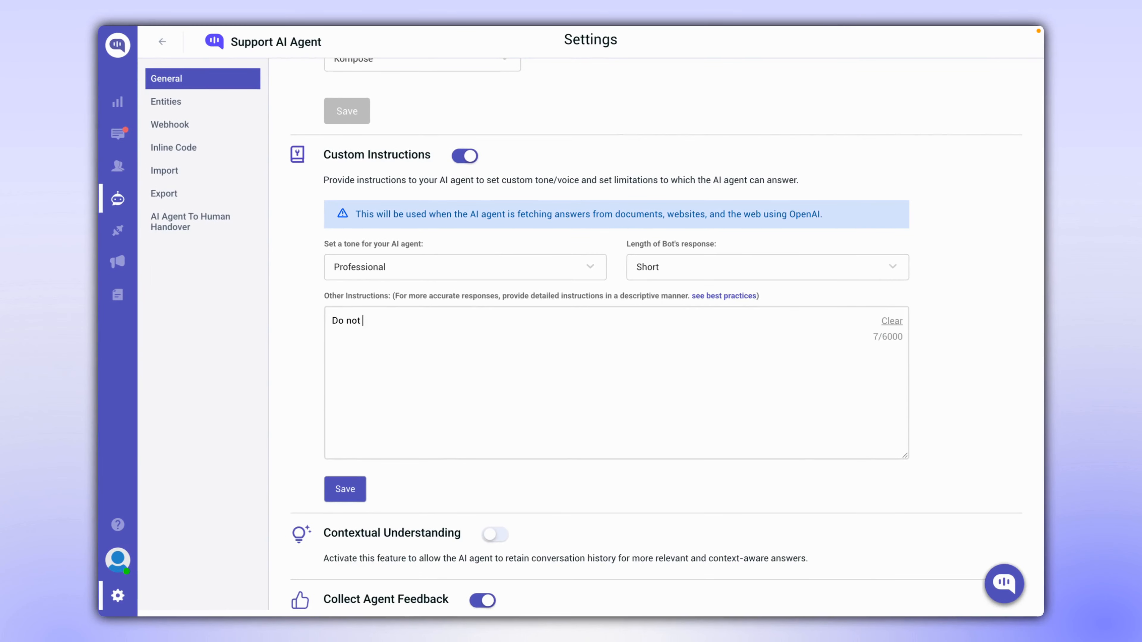
pyautogui.write('respond to any query on coupons or discounts.')
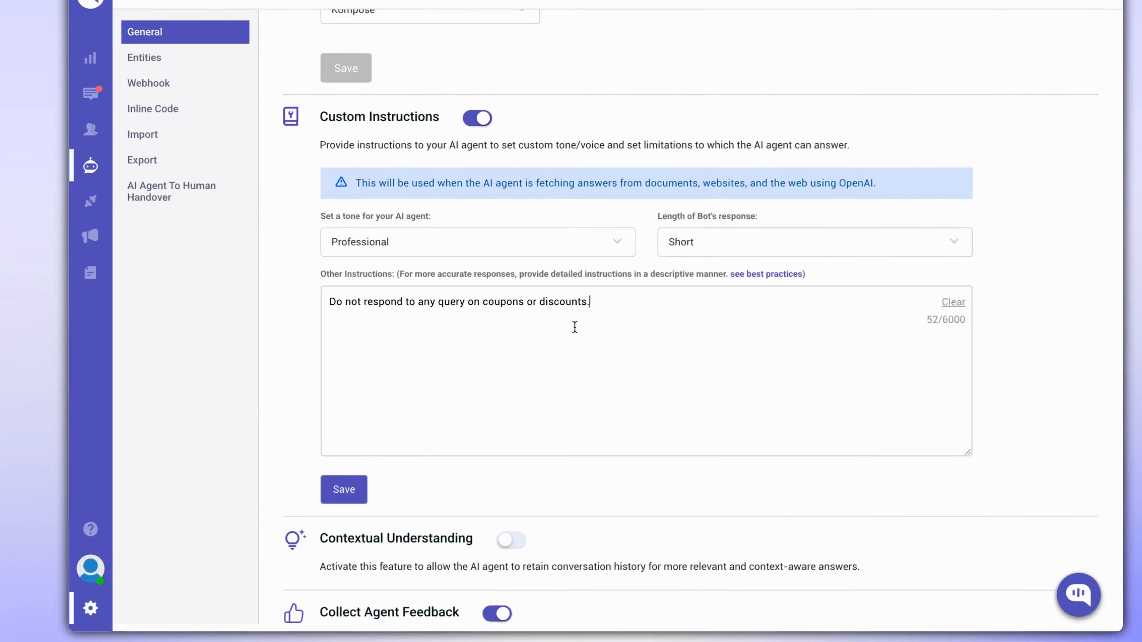
pyautogui.click(344, 490)
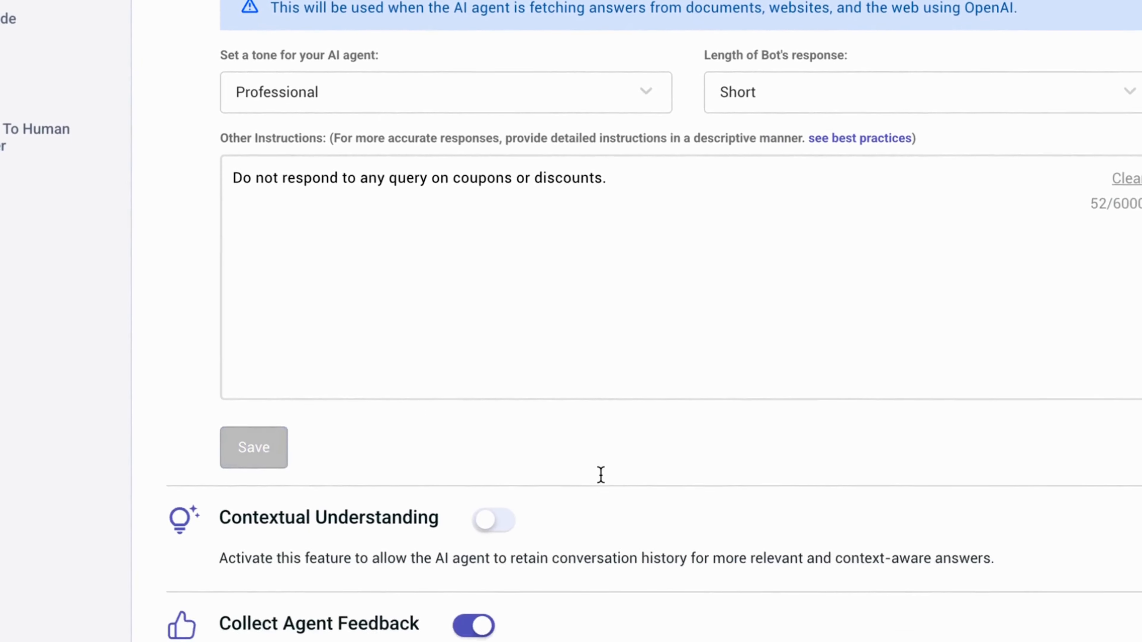
# - Enable Contextual Understanding for the agent and read its description
pyautogui.scroll(-3, 601, 475)
pyautogui.click(497, 365)
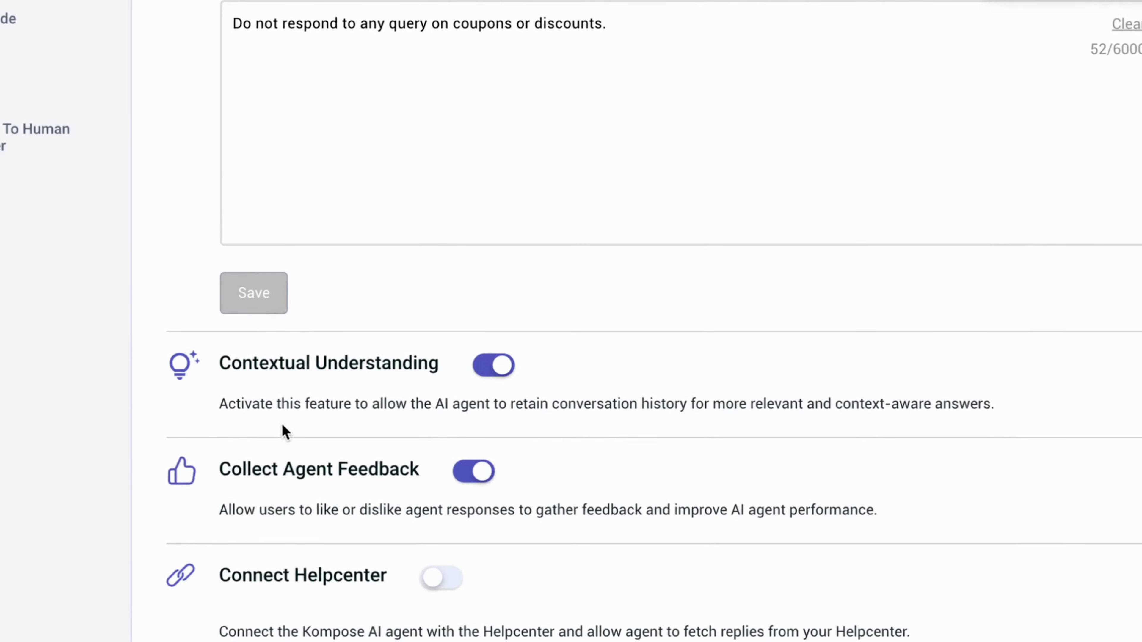
pyautogui.moveTo(275, 405); pyautogui.dragTo(822, 405)
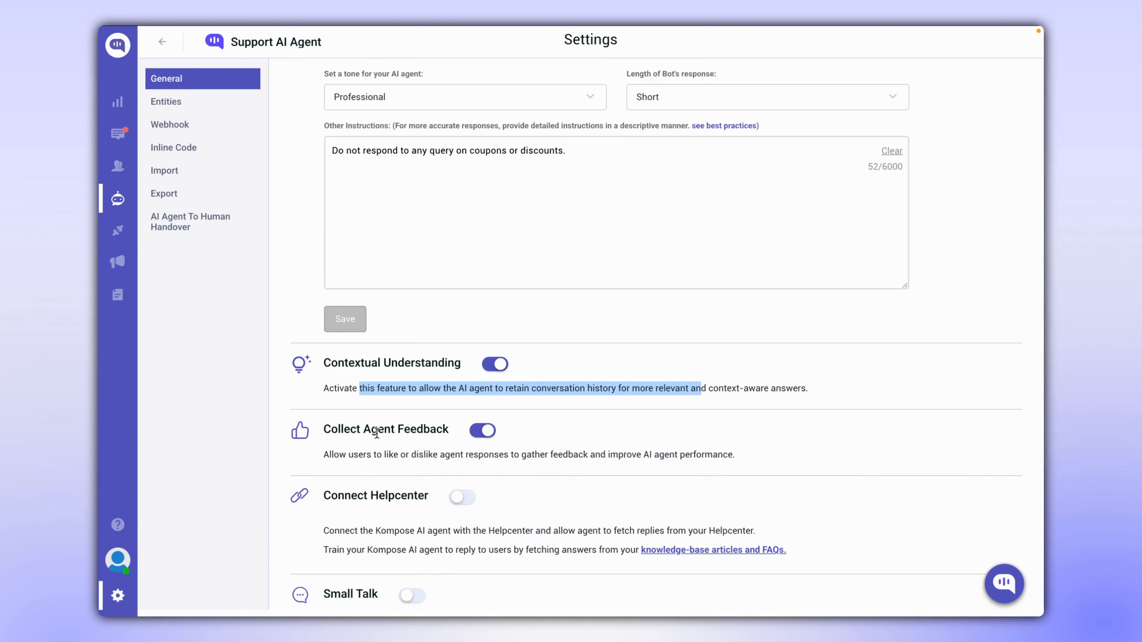
# - Review the Connect Helpcenter and Get Answers from Web options in the agent's general settings
pyautogui.scroll(-2, 377, 432)
pyautogui.tripleClick(357, 405)
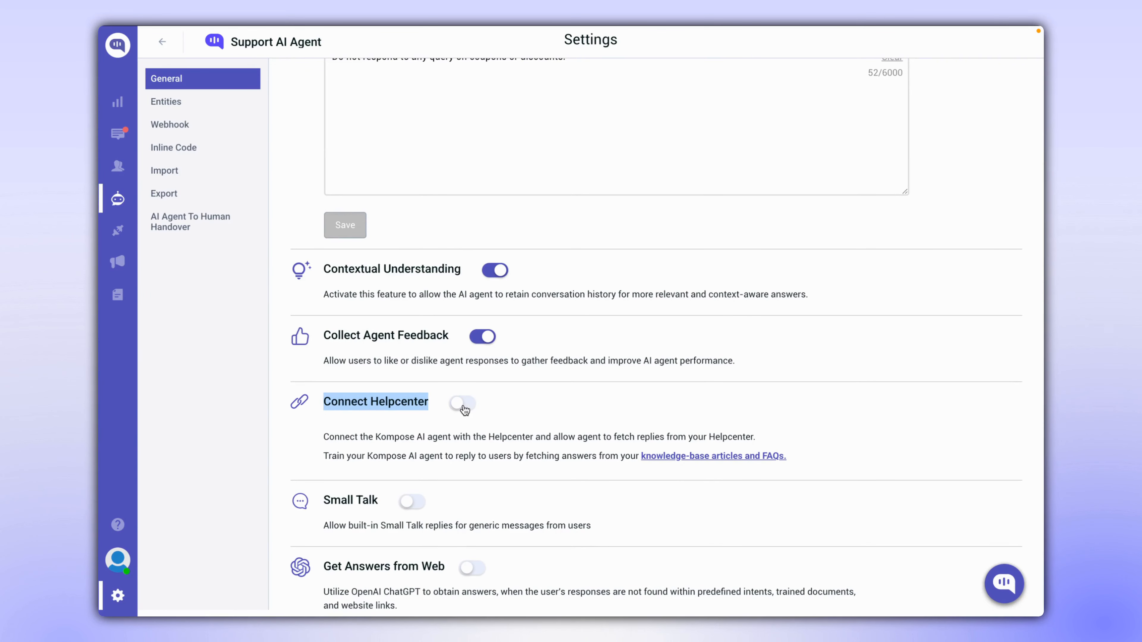
pyautogui.scroll(-1, 514, 415)
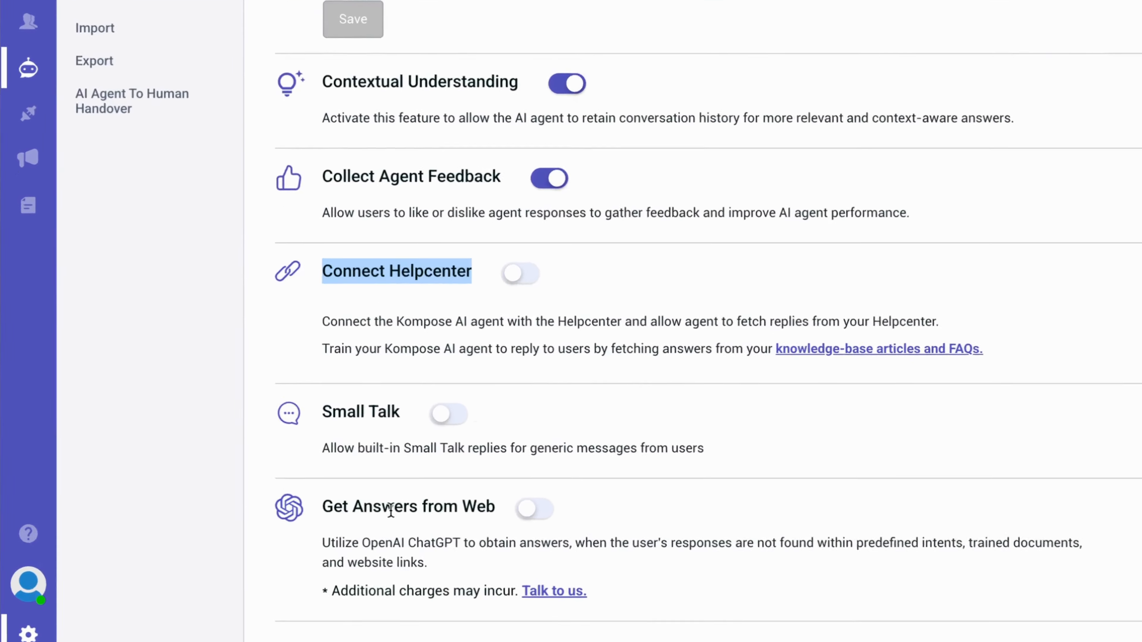
pyautogui.moveTo(323, 506); pyautogui.dragTo(464, 507)
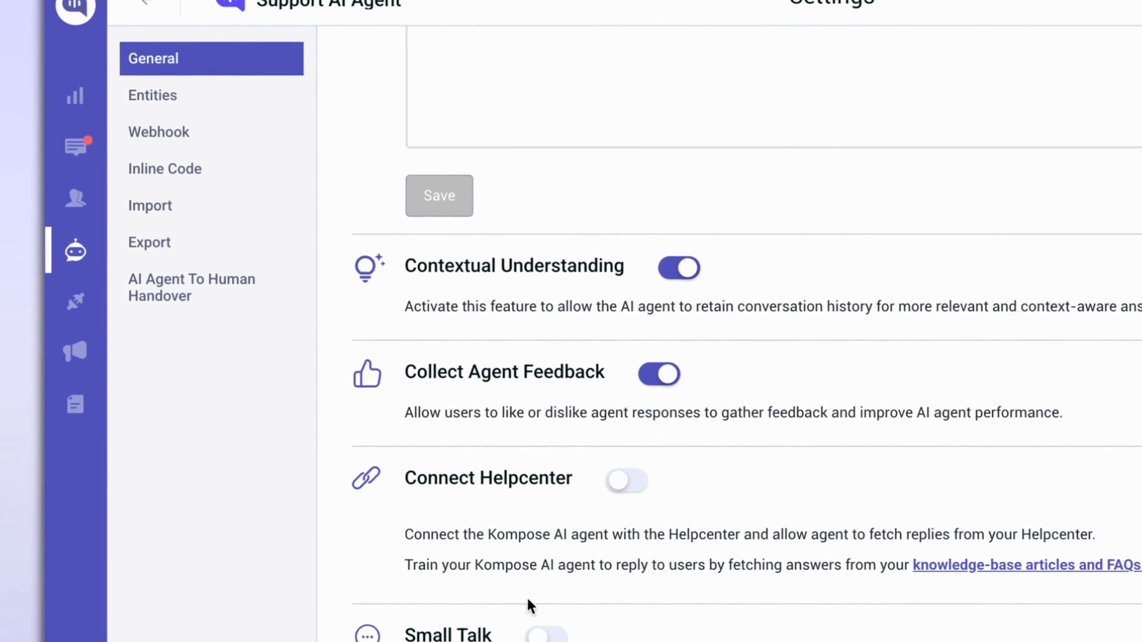
# - Create a custom entity named Tshirt for the agent
pyautogui.click(186, 108)
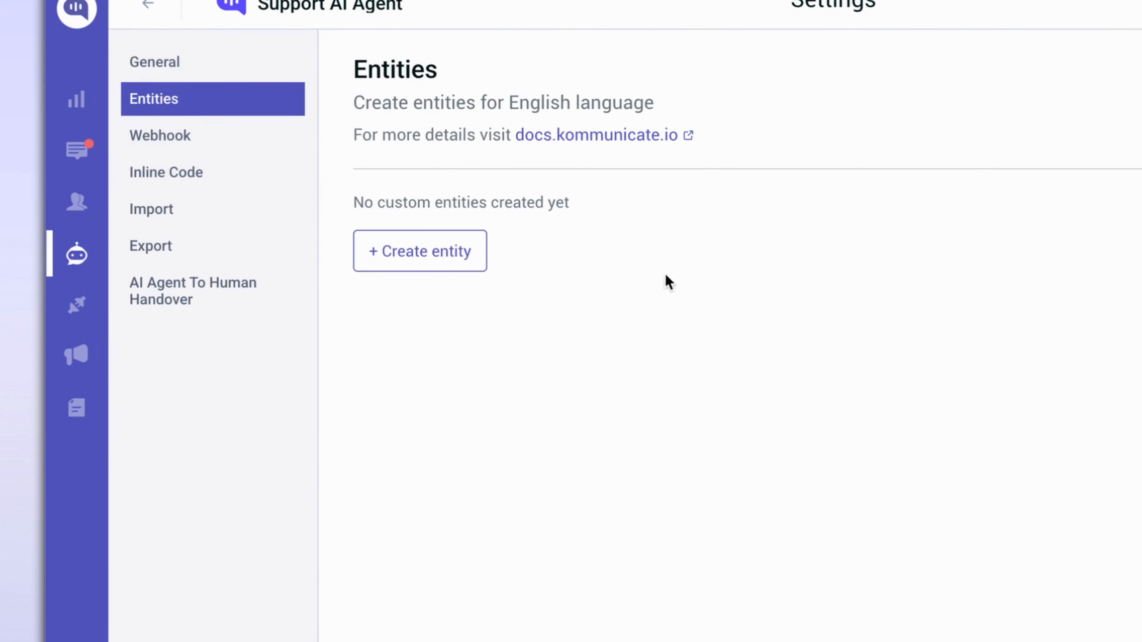
pyautogui.click(449, 257)
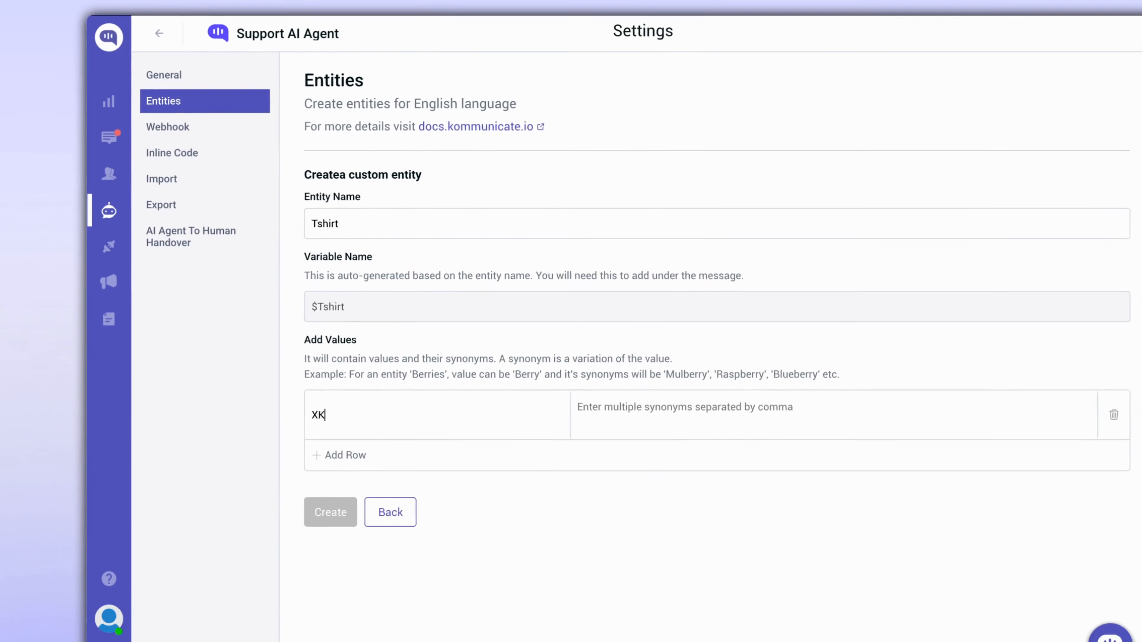
pyautogui.click(311, 465)
# - Review the agent's Webhook settings and the sample response handler code in its Inline Code settings
pyautogui.click(216, 138)
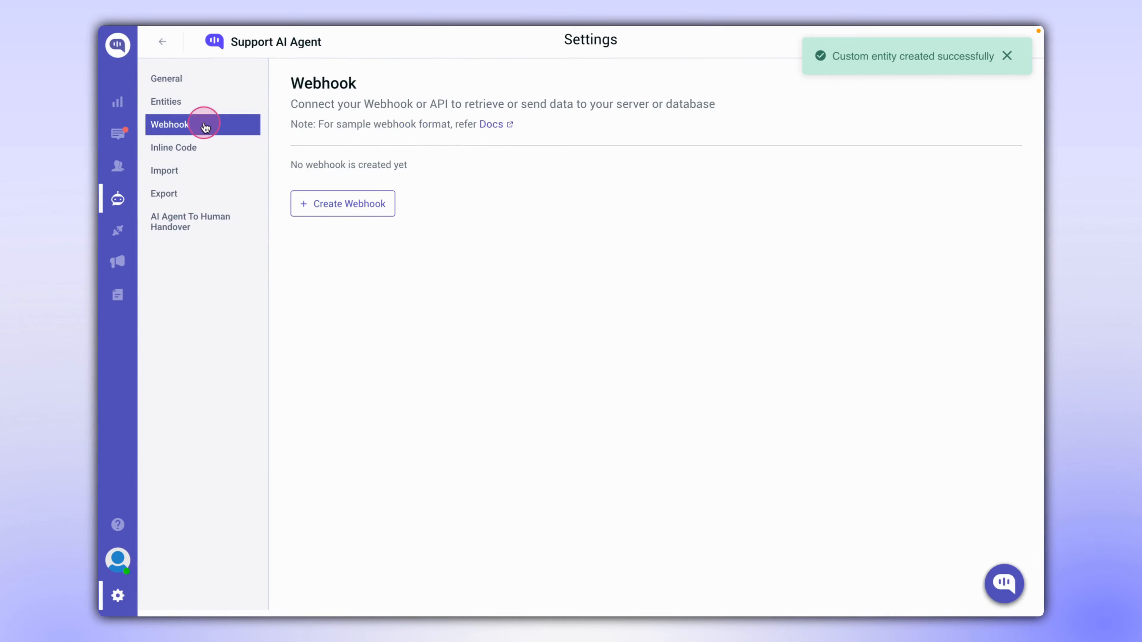
pyautogui.click(204, 148)
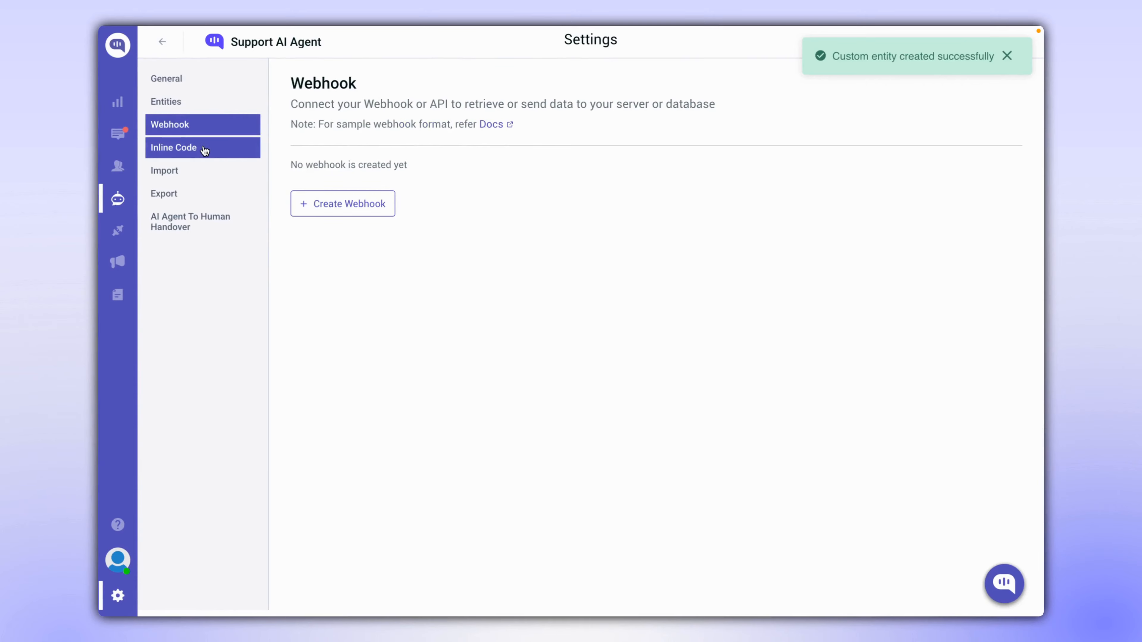
pyautogui.click(347, 192)
pyautogui.scroll(-10, 518, 387)
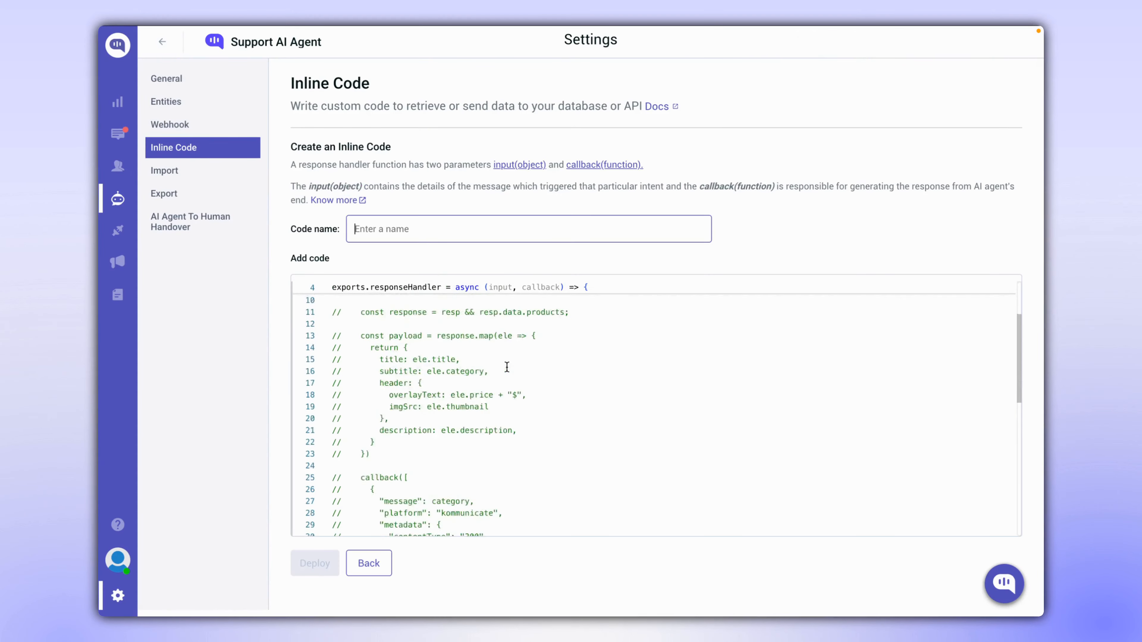
pyautogui.scroll(10, 502, 423)
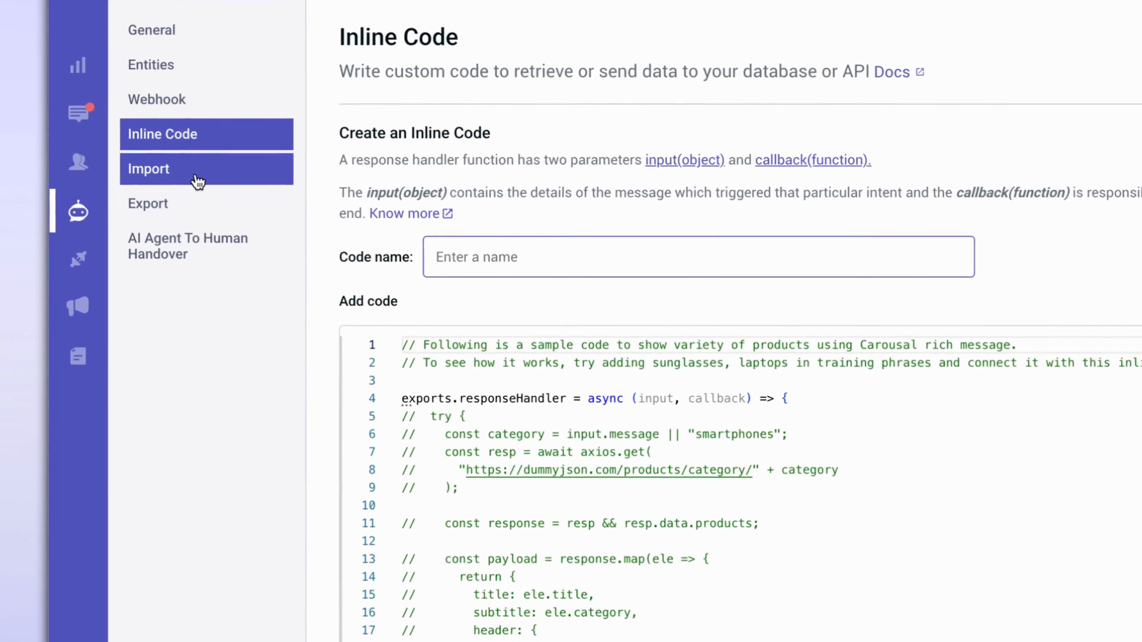
# - Review the agent's Import settings and the Automatic AI Agent to Human Handover option
pyautogui.click(197, 176)
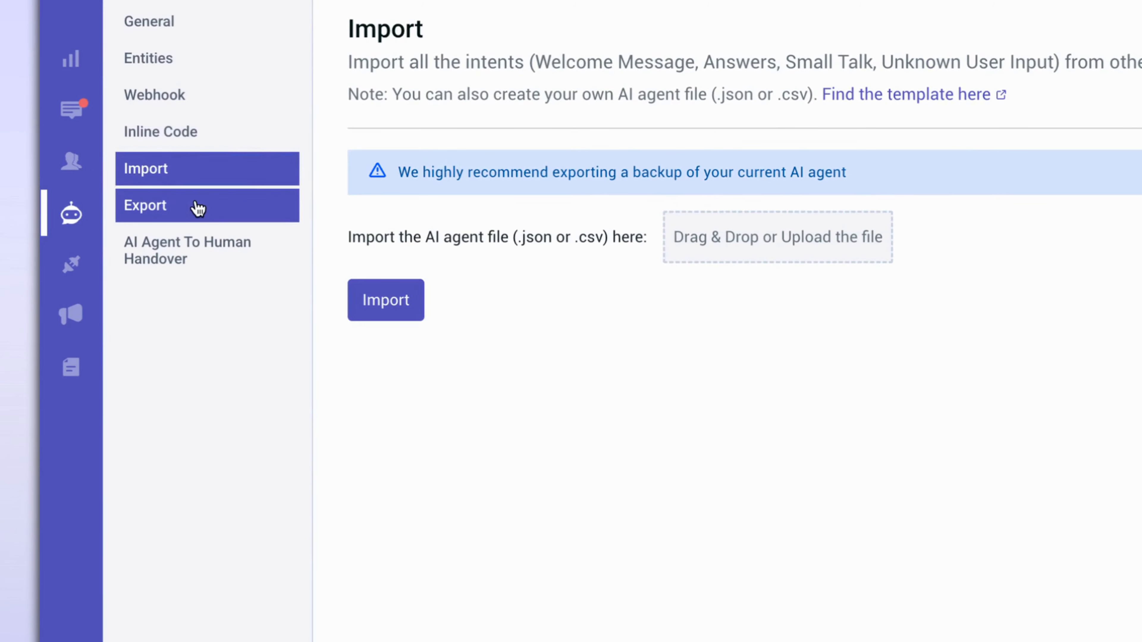
pyautogui.click(184, 255)
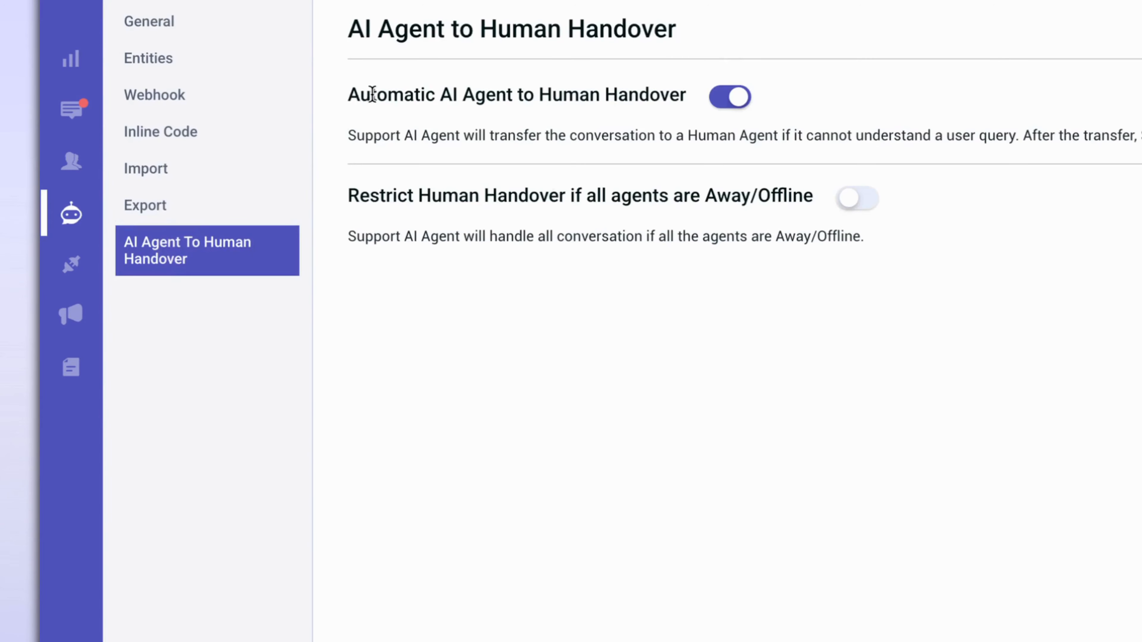
pyautogui.moveTo(372, 90); pyautogui.dragTo(685, 97)
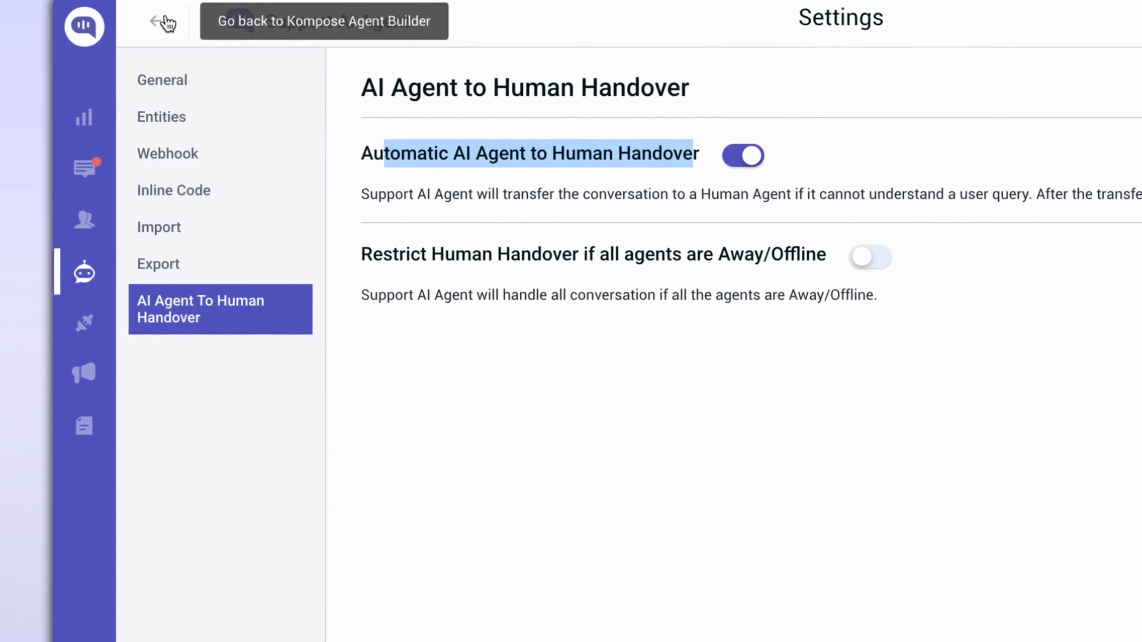
# - Return to the agent builder and start a new intent with the training phrase "talk to human"
pyautogui.click(165, 40)
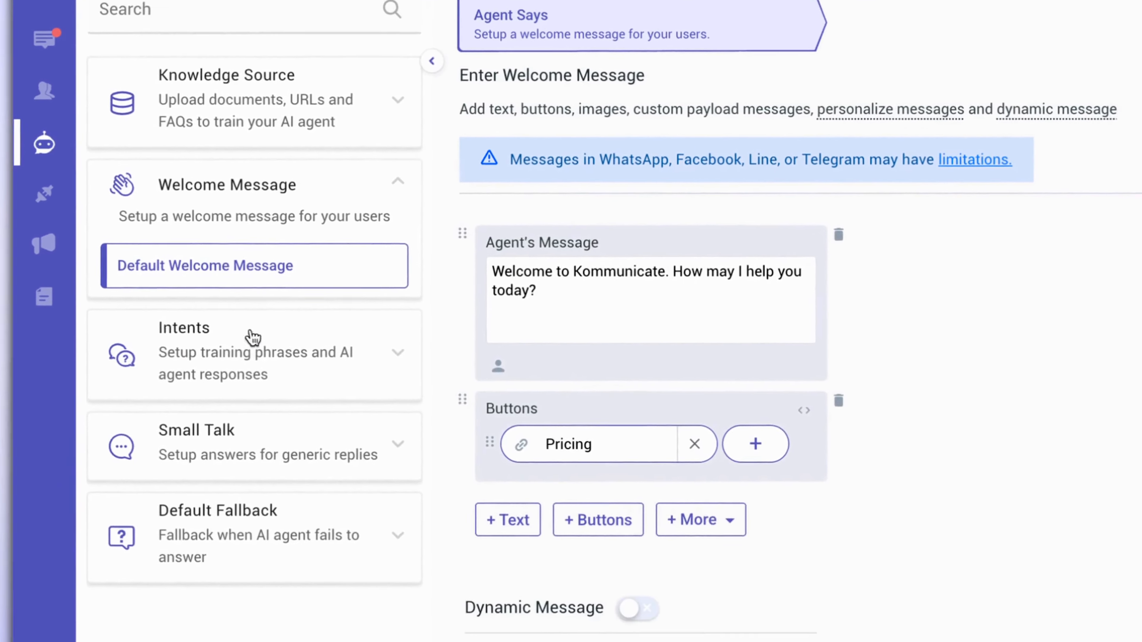
pyautogui.click(255, 340)
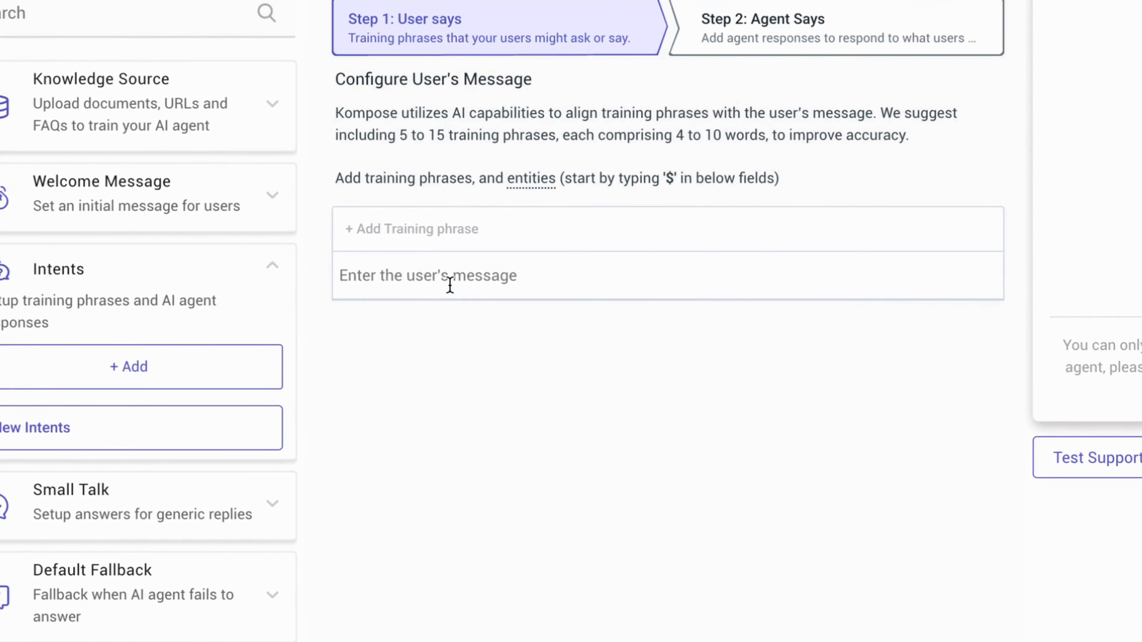
pyautogui.click(449, 285)
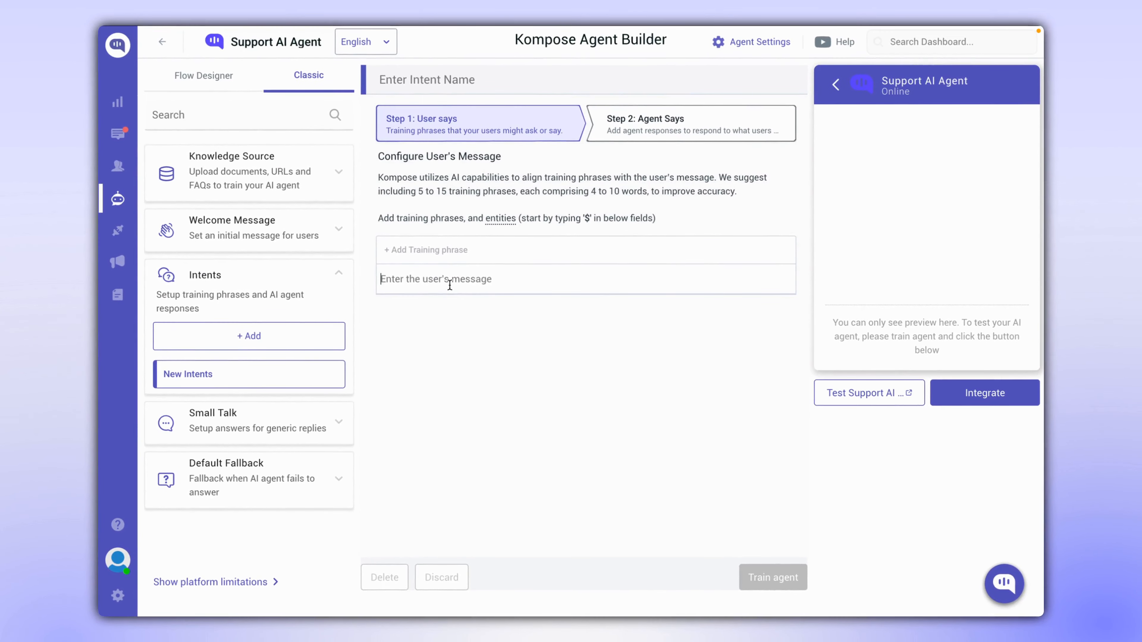
pyautogui.write('talk to human')
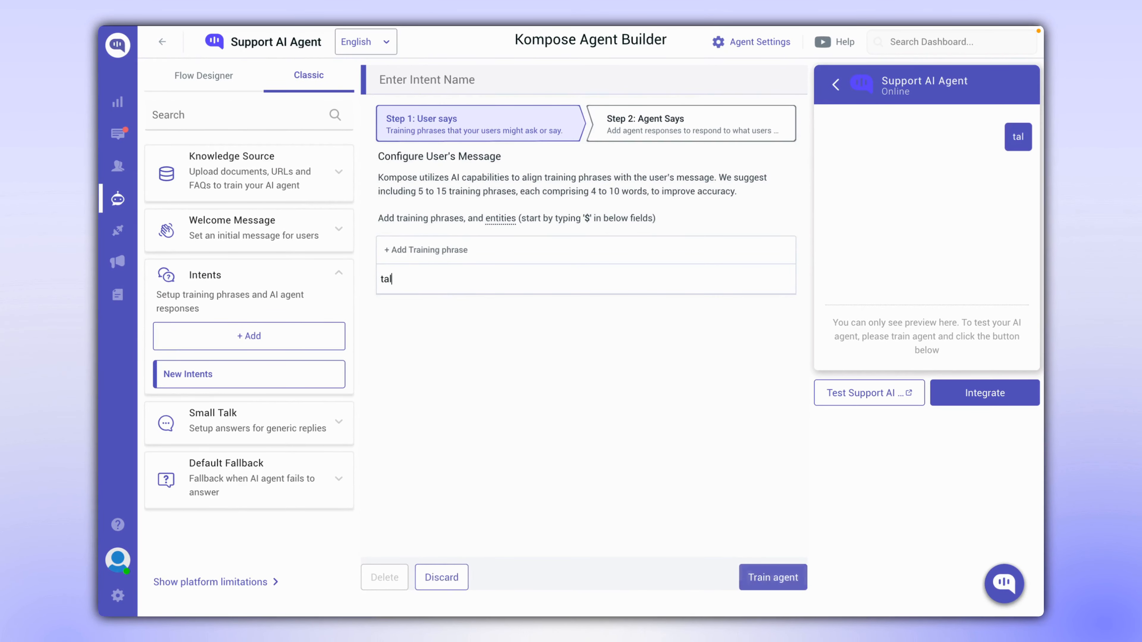
pyautogui.press('Return')
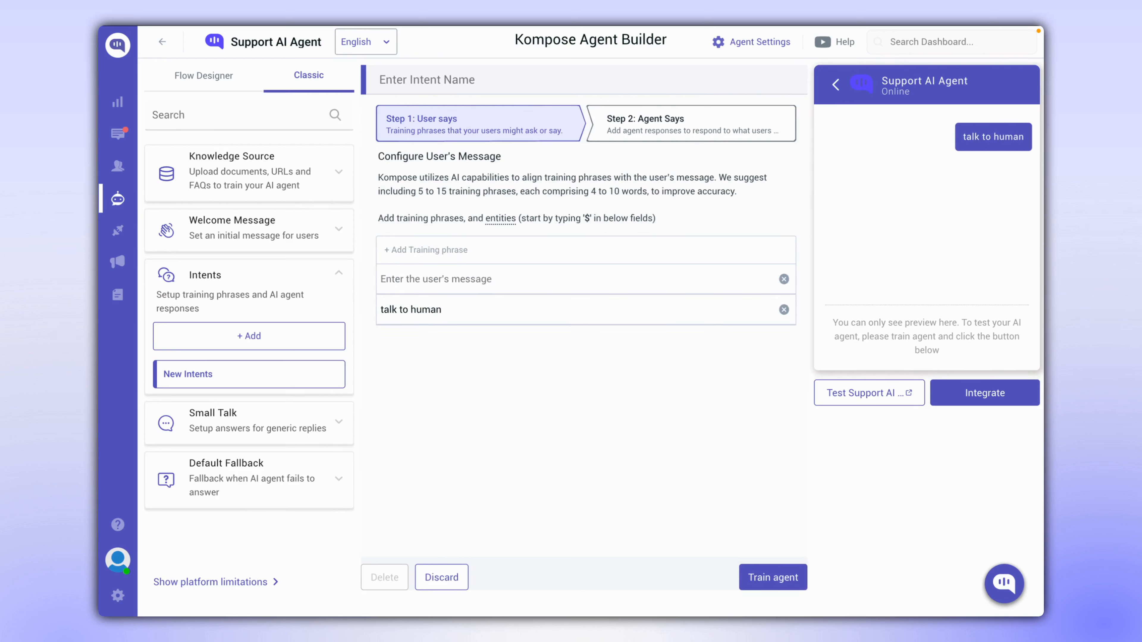
# - Add the training phrases "i need to speak to an agent", "human agent" and "chat with agent" to the intent
pyautogui.write('i need to speak to an')
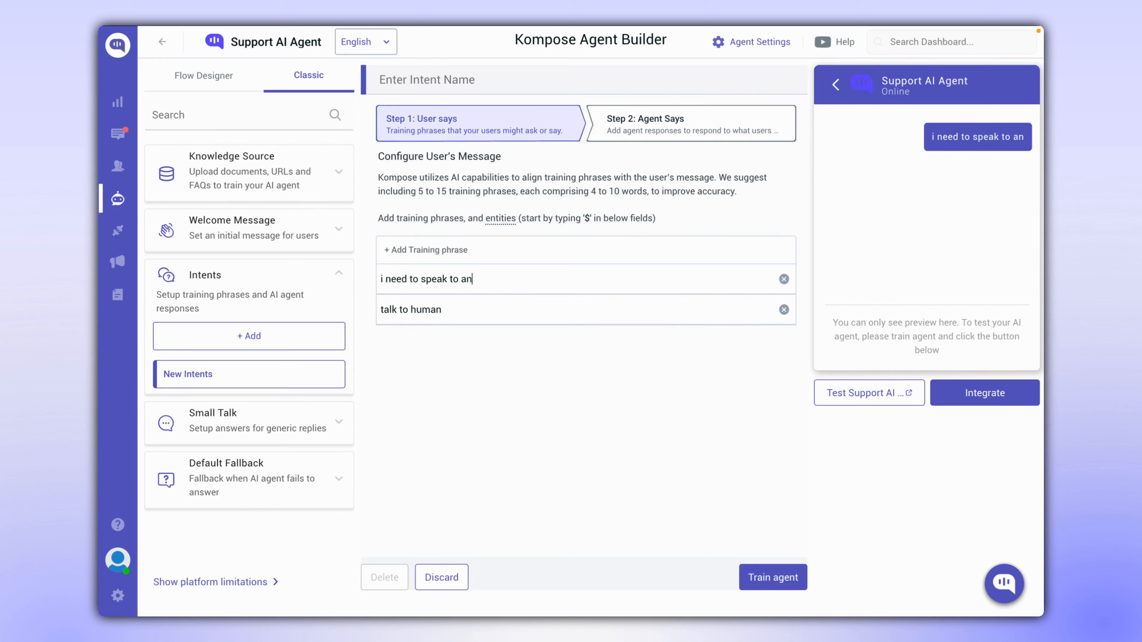
pyautogui.write(' agent')
pyautogui.press('Return')
pyautogui.write('human a')
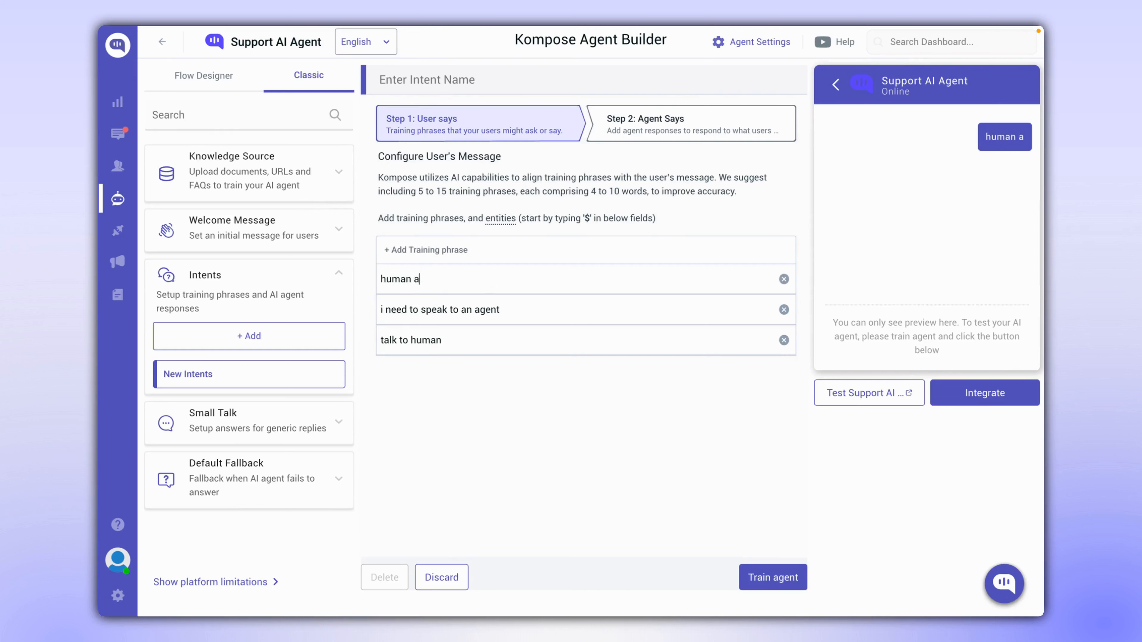
pyautogui.write('gent')
pyautogui.press('Return')
pyautogui.write('chat with agen')
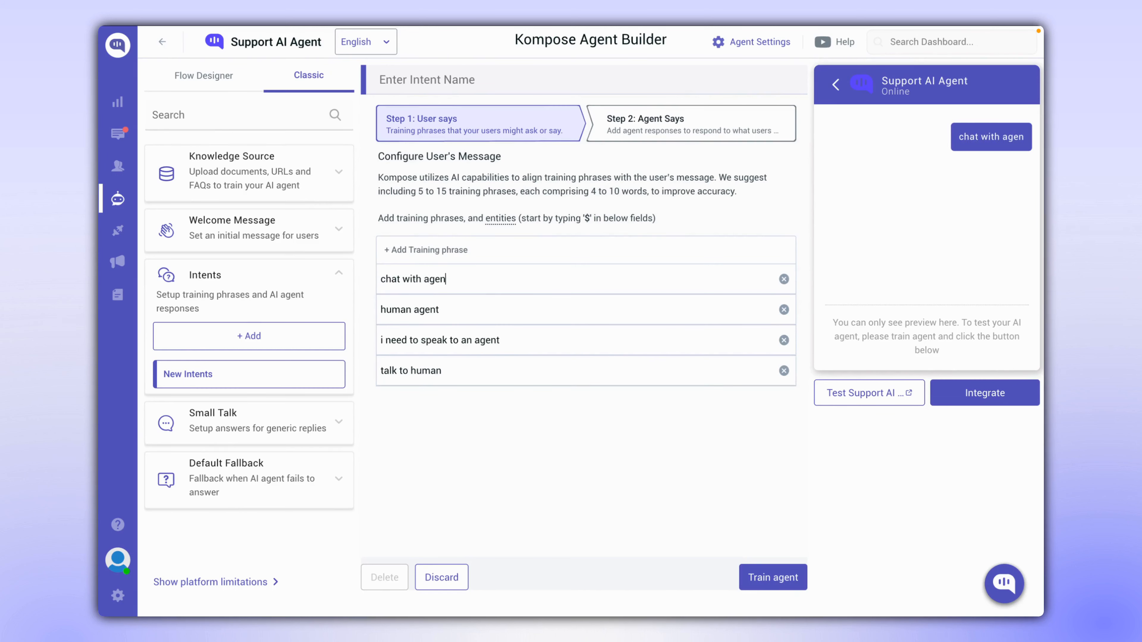
pyautogui.write('t')
pyautogui.moveTo(472, 371); pyautogui.dragTo(402, 295)
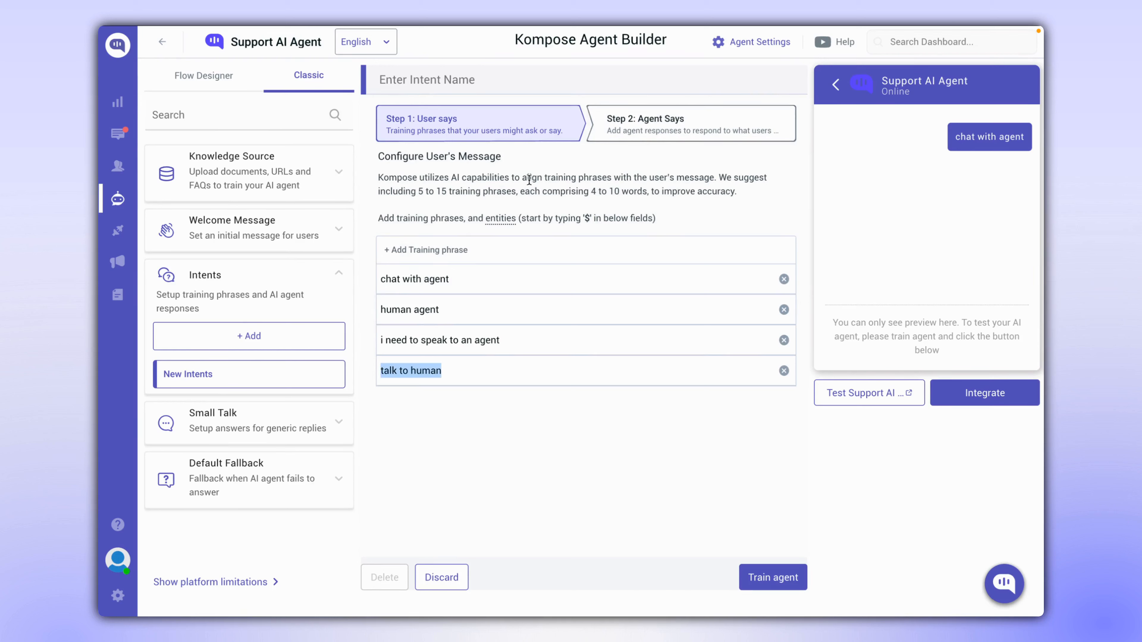
# - Set the intent's agent reply to "Sure, I am handing this conversation over to a live human agent."
pyautogui.click(675, 131)
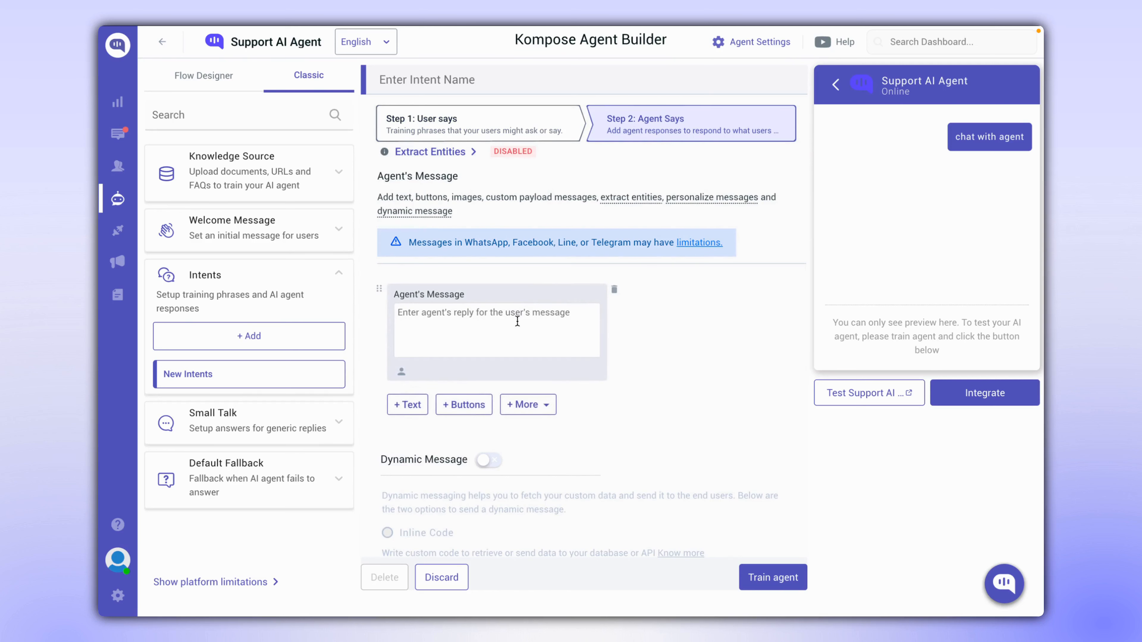
pyautogui.write('Sure, I am')
pyautogui.write('hand')
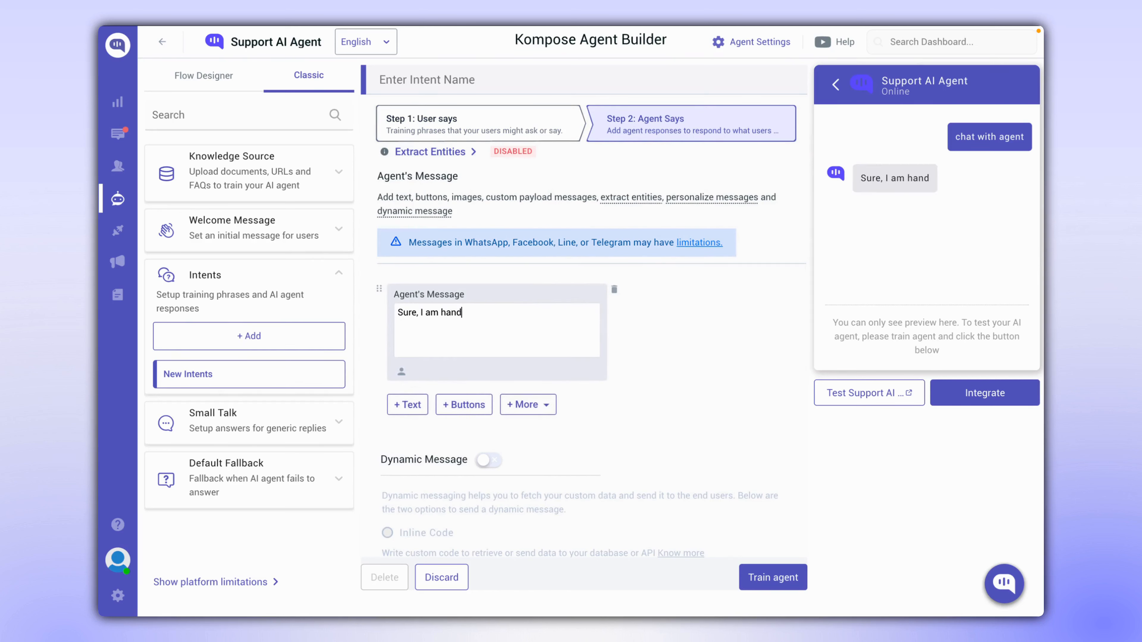
pyautogui.write('ing this ')
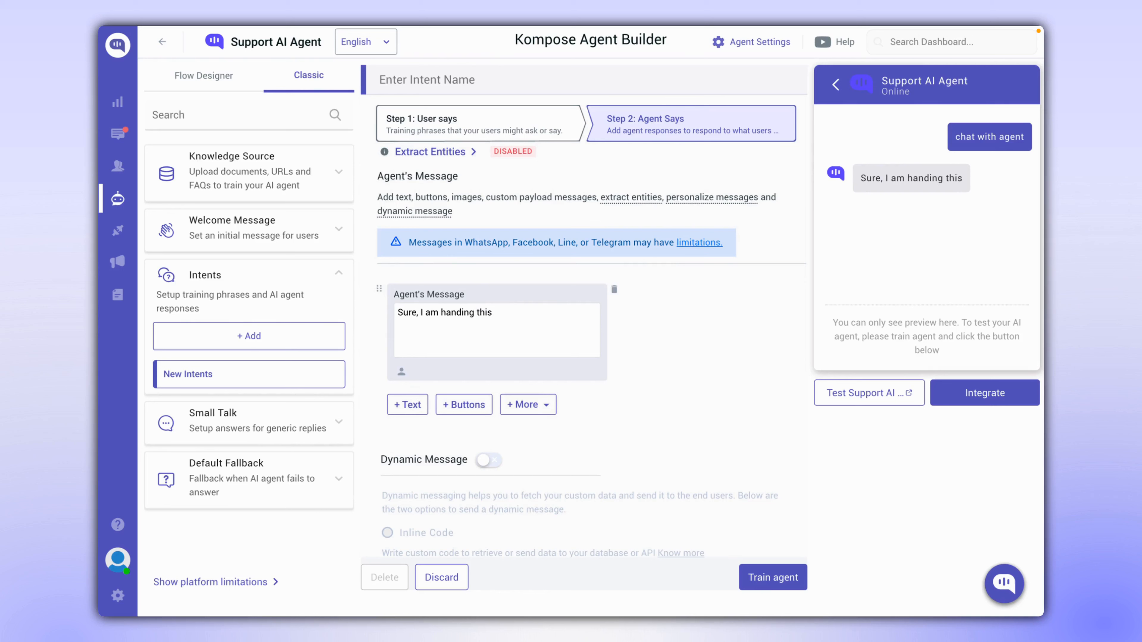
pyautogui.write('conversation over to a live hu')
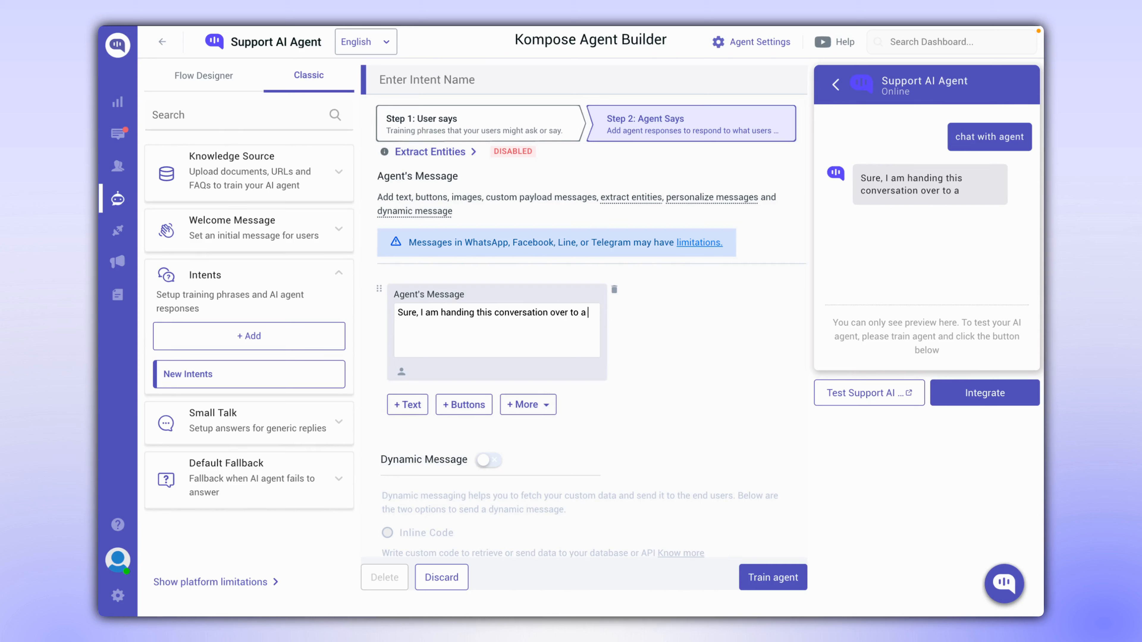
pyautogui.write('man agent.')
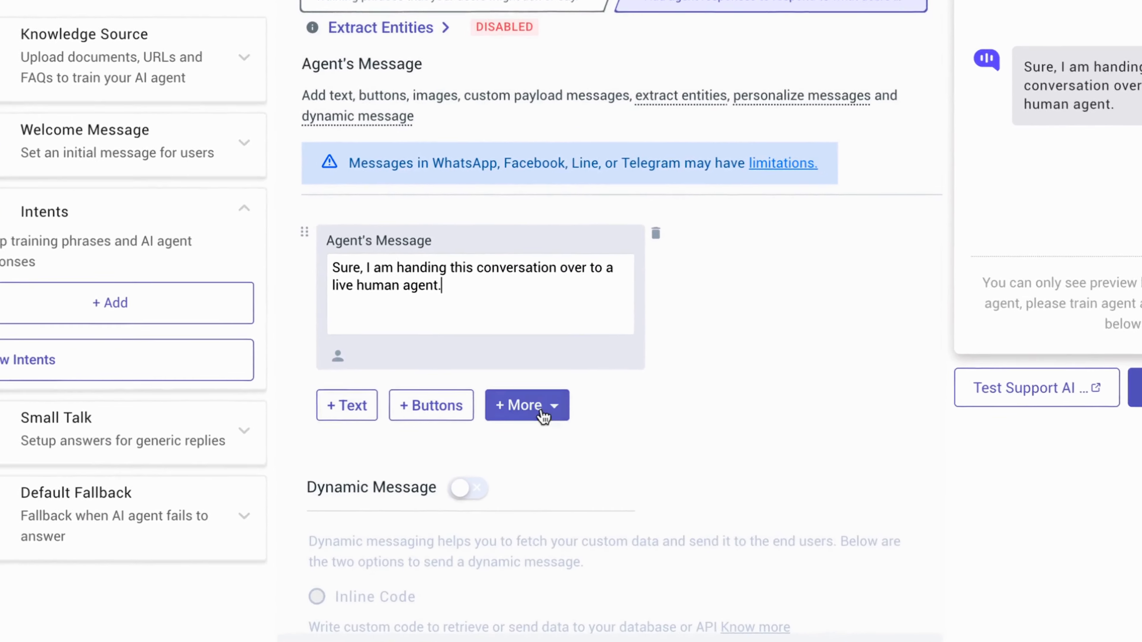
# - Add a Handover action that assigns the conversation to a specific human teammate, and train the agent
pyautogui.click(531, 410)
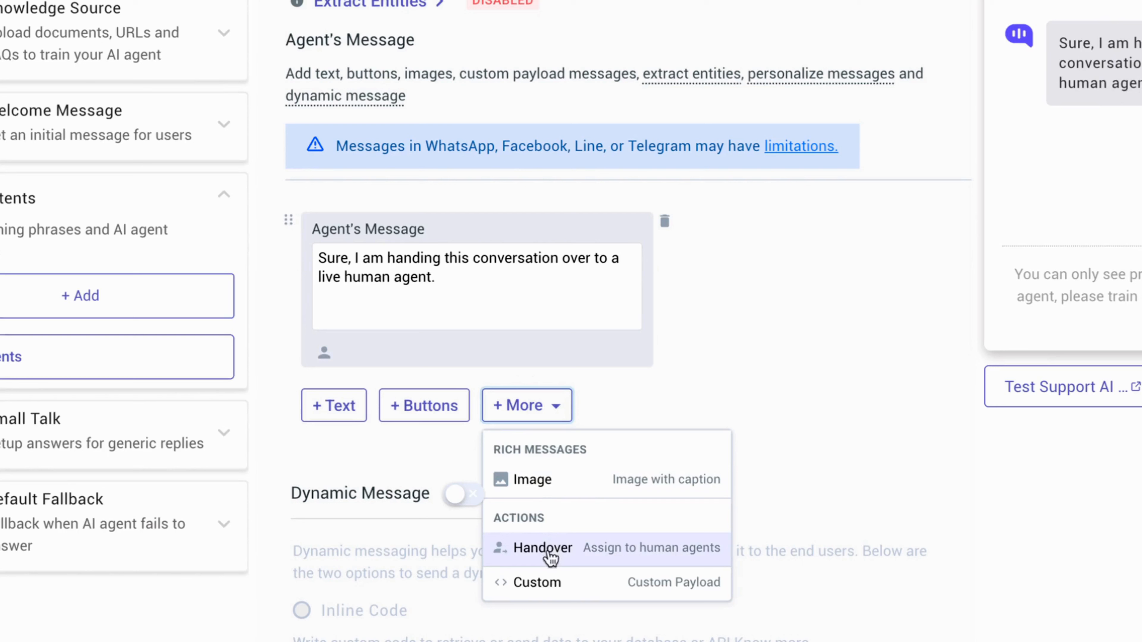
pyautogui.click(569, 551)
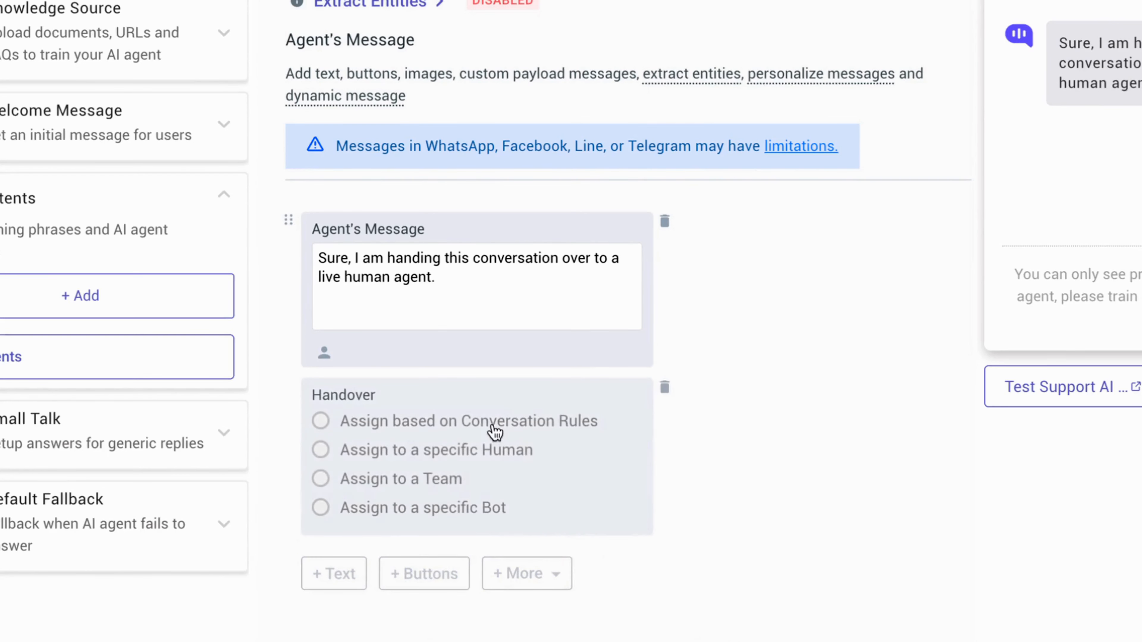
pyautogui.click(482, 423)
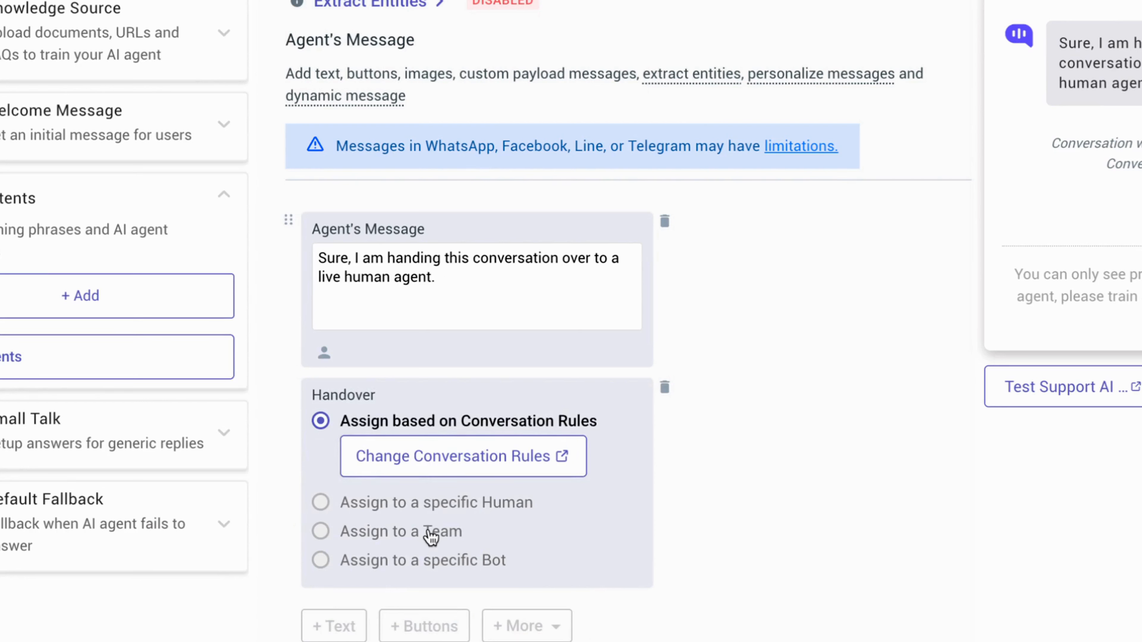
pyautogui.click(419, 504)
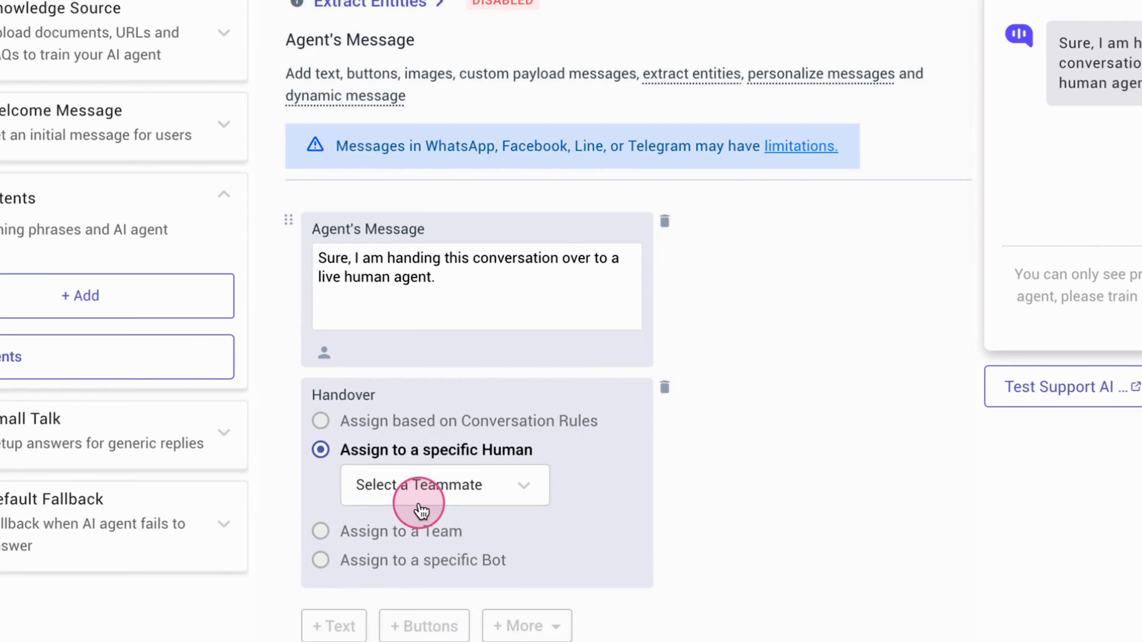
pyautogui.click(479, 479)
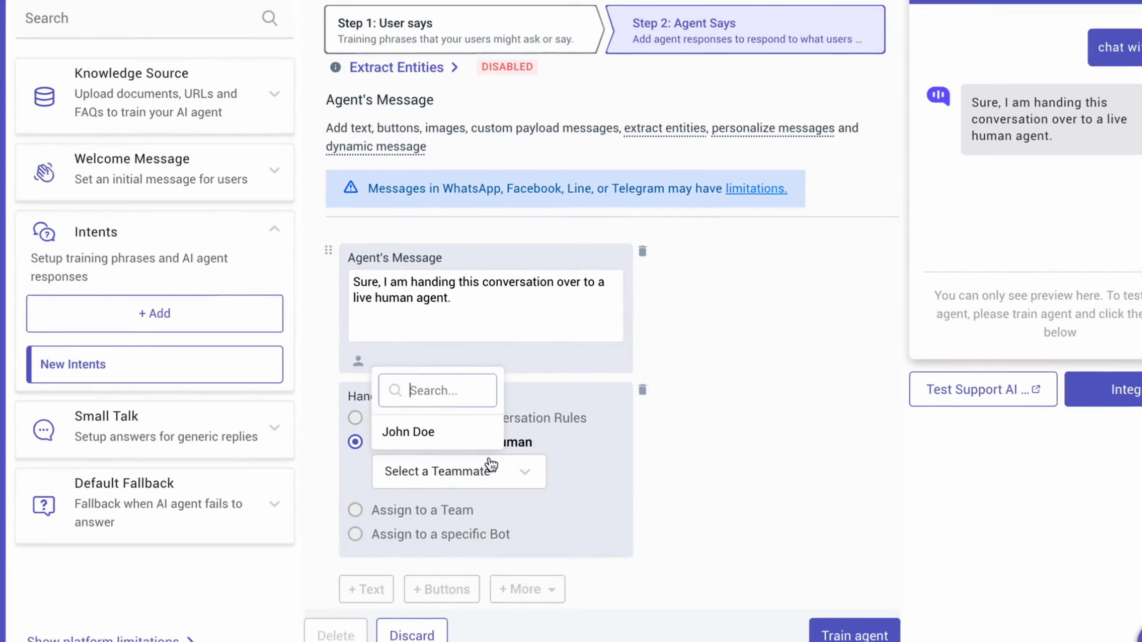
pyautogui.click(409, 432)
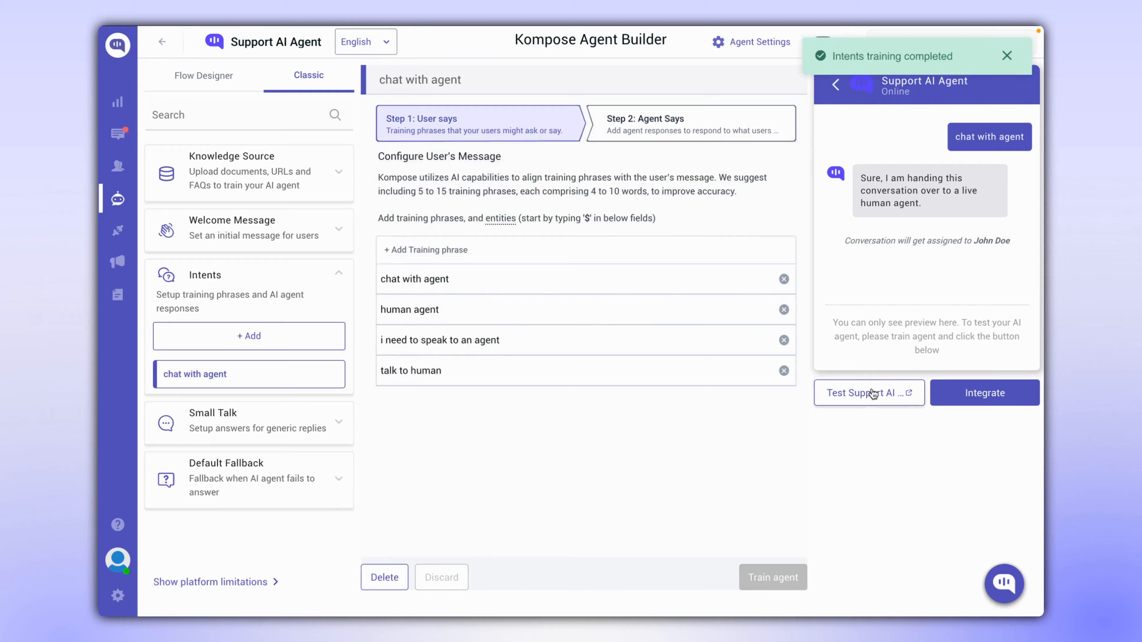
# - Test the agent by sending "i want to speak to a human" in the demo chat, and check the handover reply and transfer notice
pyautogui.click(867, 393)
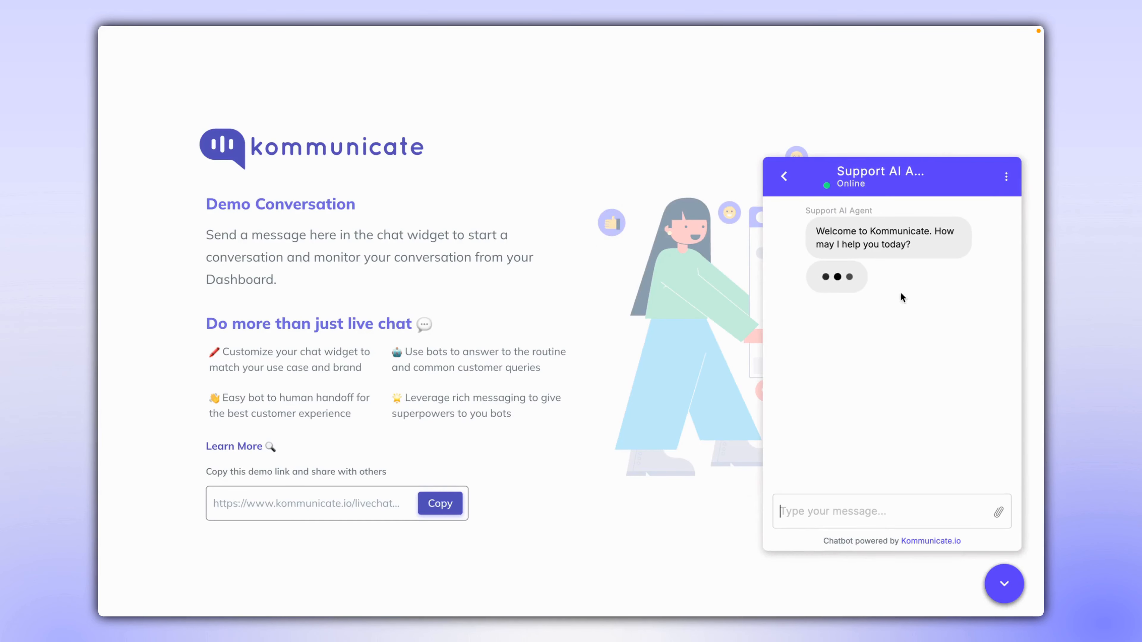
pyautogui.write('i wan')
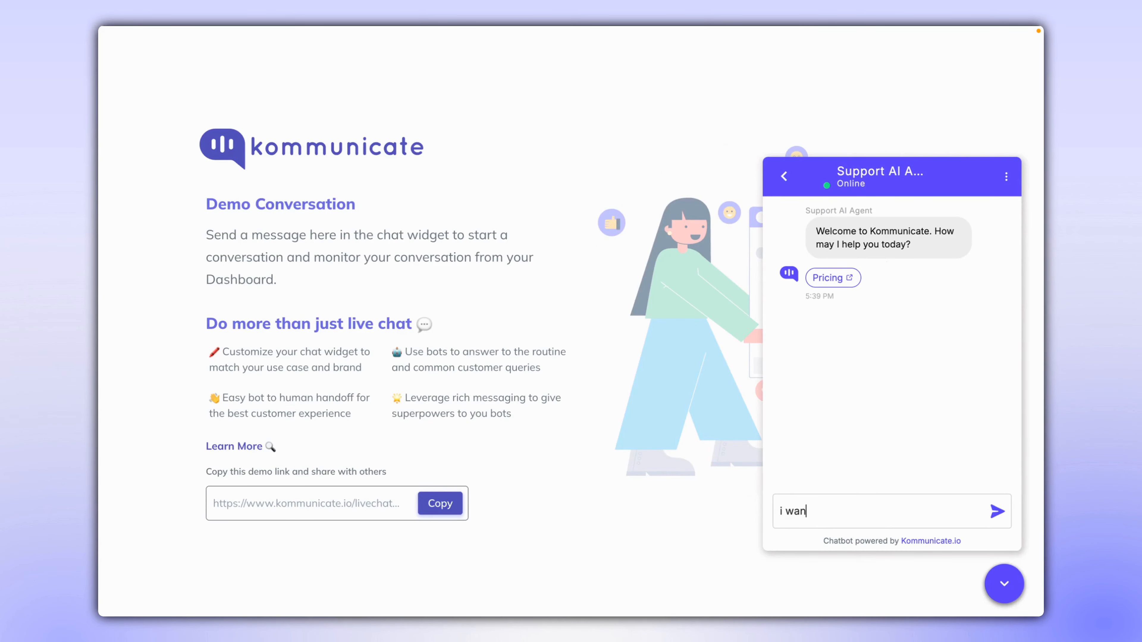
pyautogui.write('t to speak to a human')
pyautogui.press('Return')
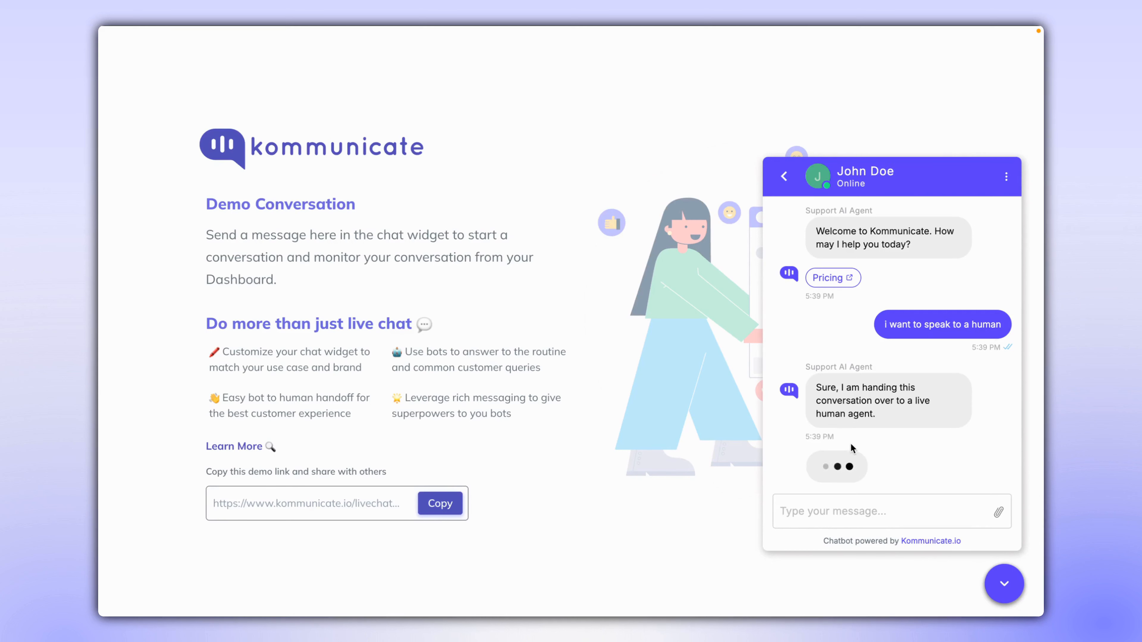
pyautogui.moveTo(831, 388); pyautogui.dragTo(884, 417)
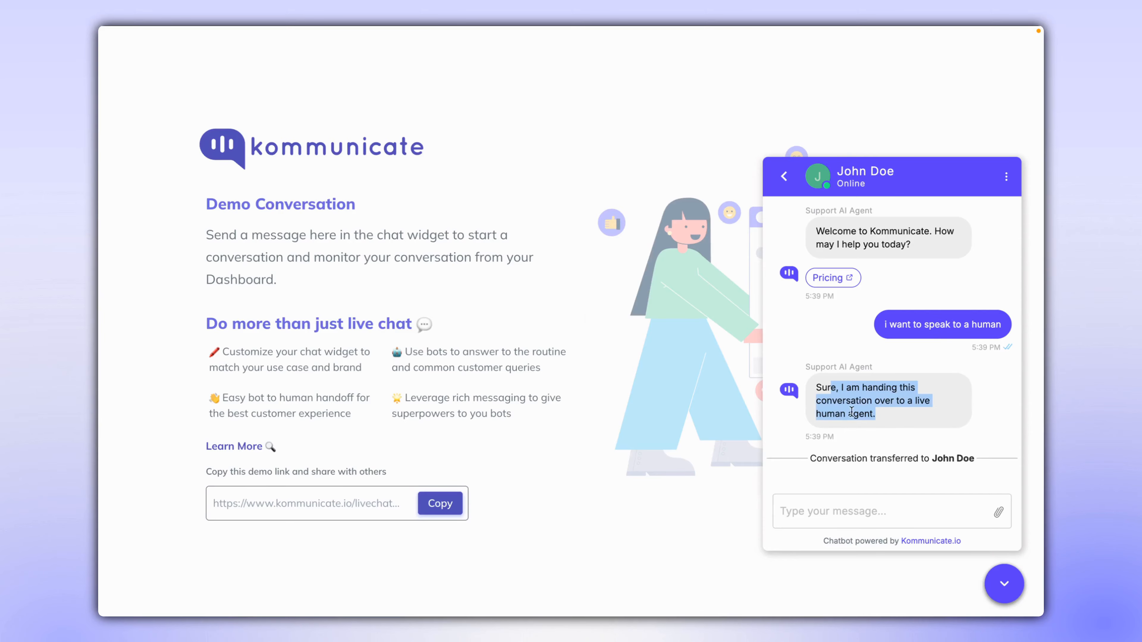
pyautogui.moveTo(832, 455); pyautogui.dragTo(961, 457)
# - Return to the dashboard and open the conversation that was handed over, among the assigned conversations
pyautogui.click(282, 54)
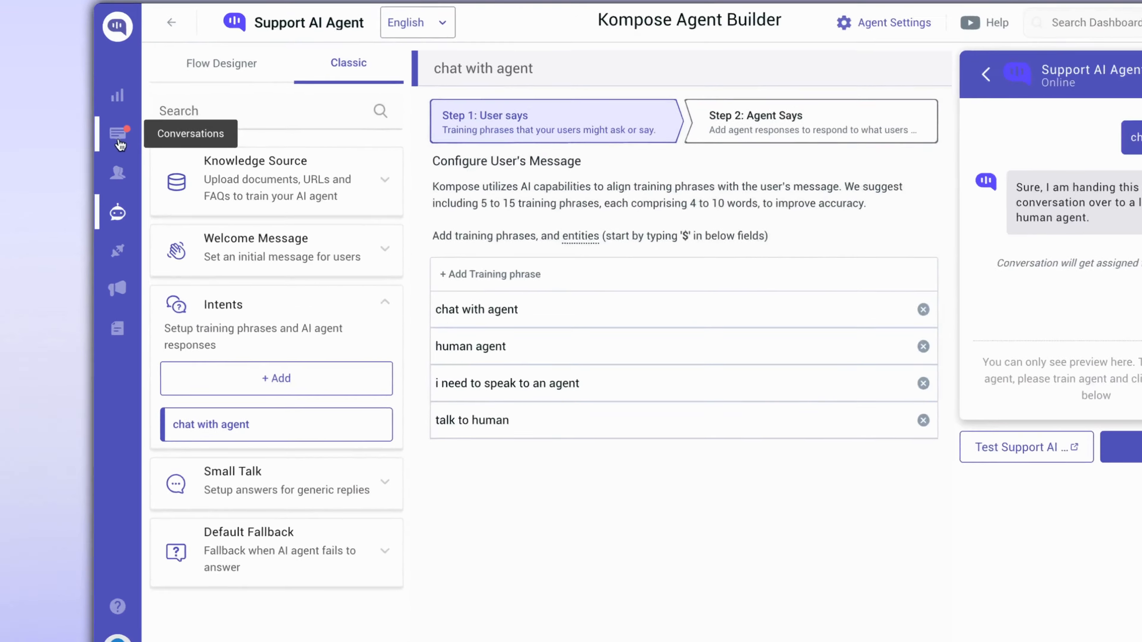
pyautogui.click(119, 143)
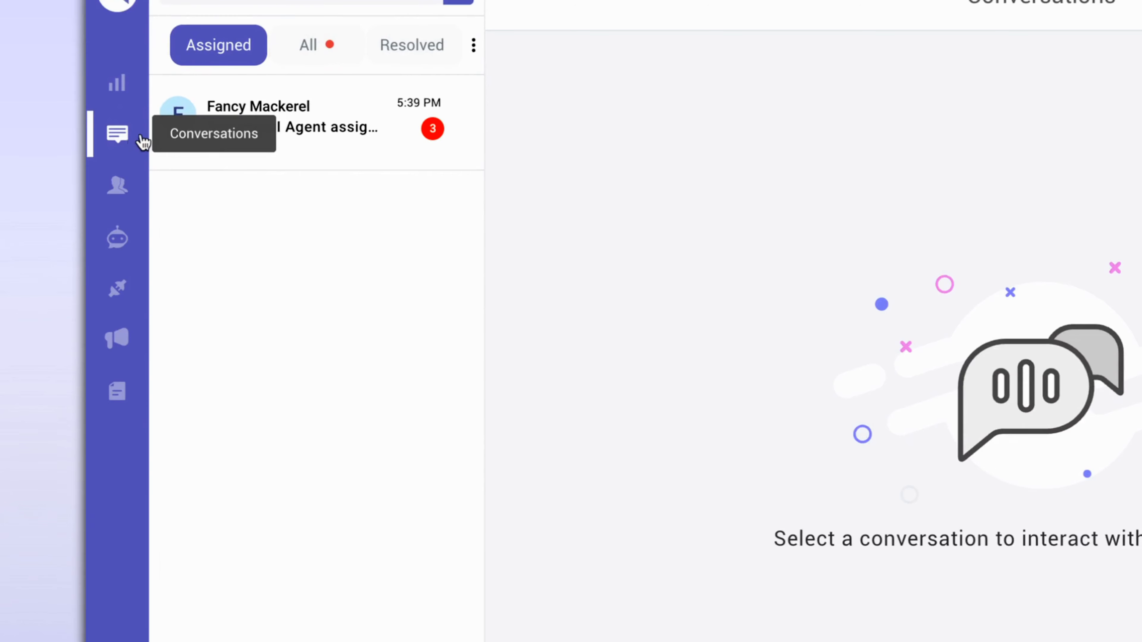
pyautogui.click(287, 144)
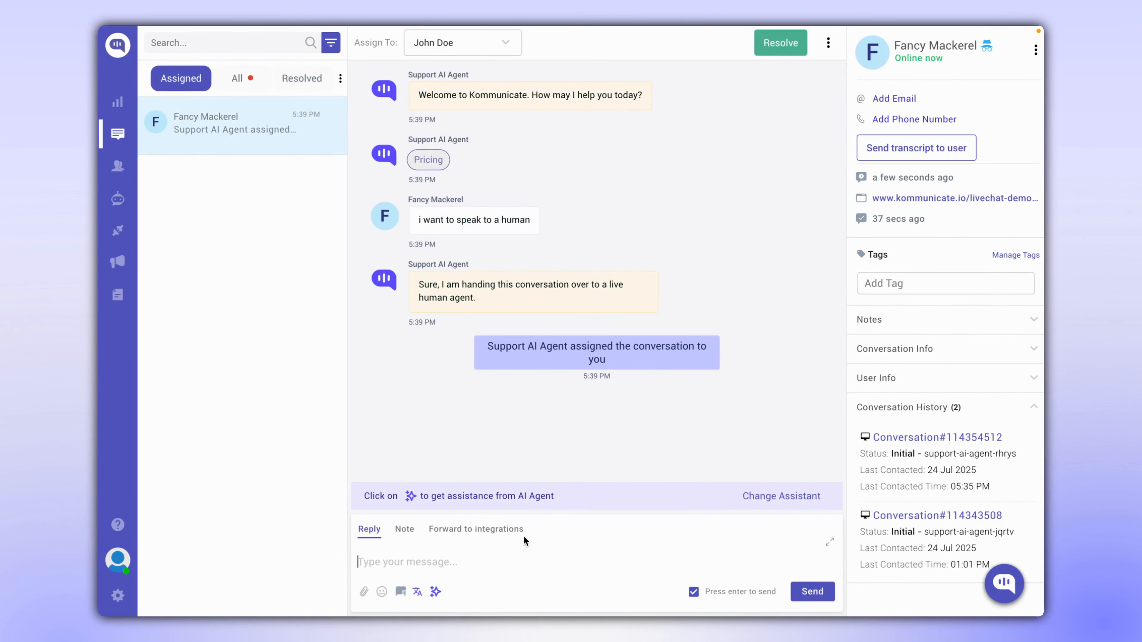
# - Reply to the visitor with the human agent's name and "How may I help you?", and check the message in the demo chat
pyautogui.click(521, 555)
pyautogui.write('Hi, my name is John. How may I')
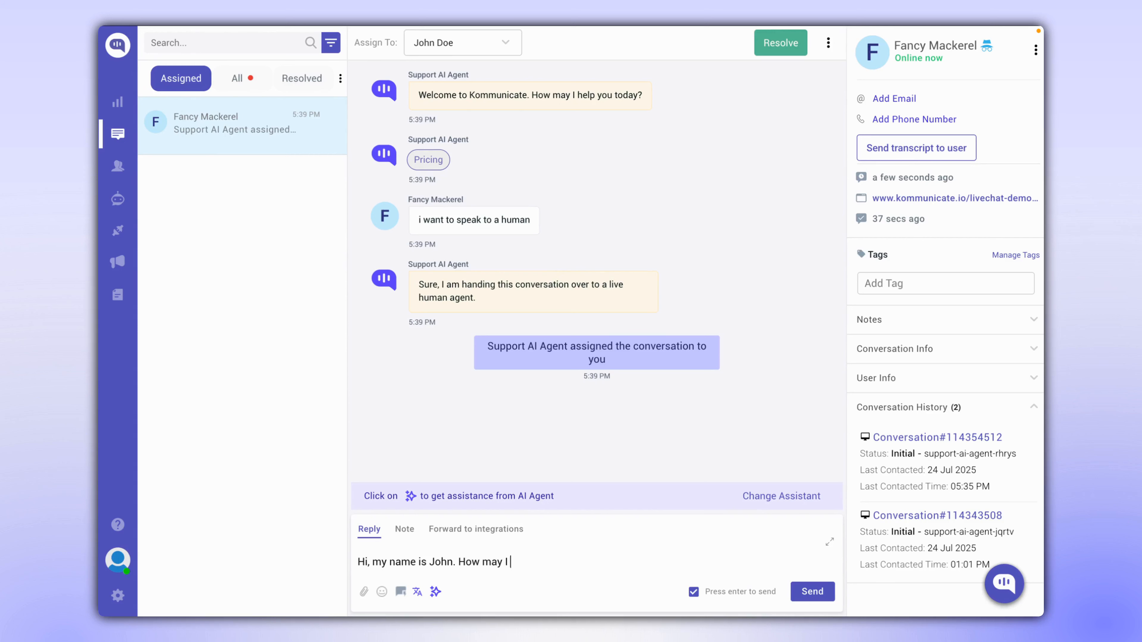
pyautogui.write(' help you?')
pyautogui.press('Return')
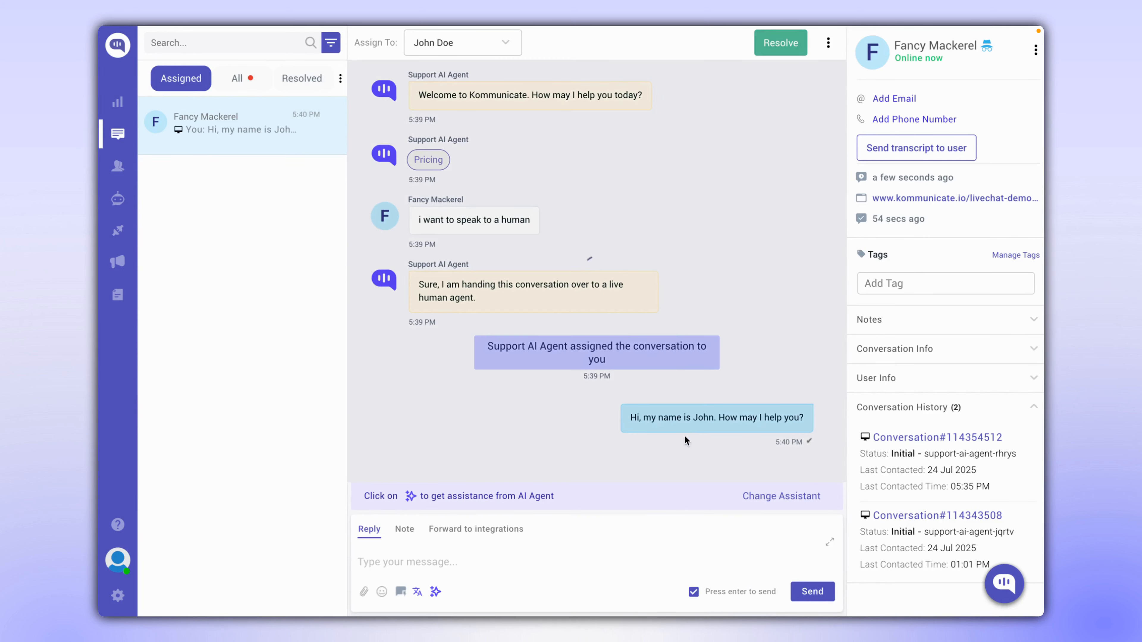
pyautogui.moveTo(402, 27)
pyautogui.click(396, 55)
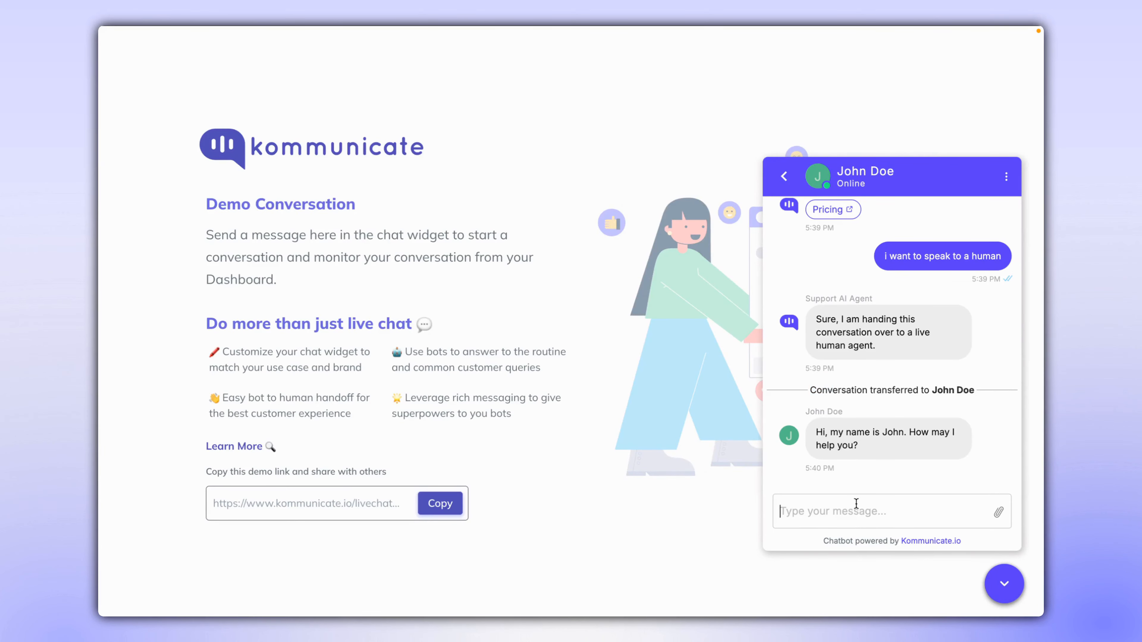
# - Open the Support AI Agent in the agent builder from the managed AI agents and go to its default fallback setup
pyautogui.moveTo(234, 27)
pyautogui.click(234, 55)
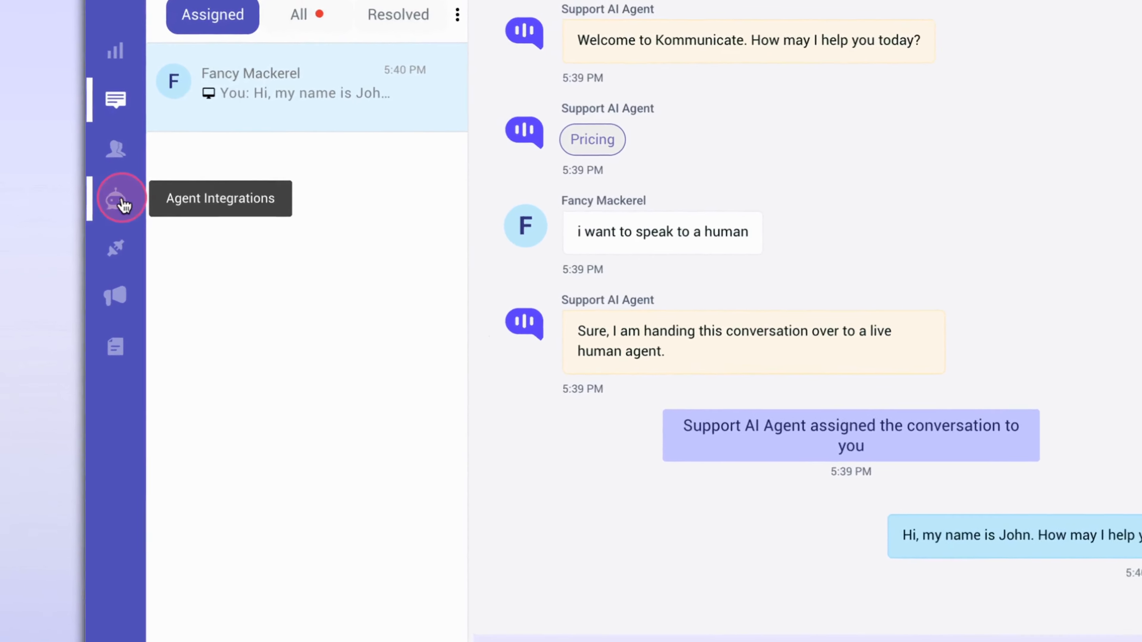
pyautogui.click(118, 200)
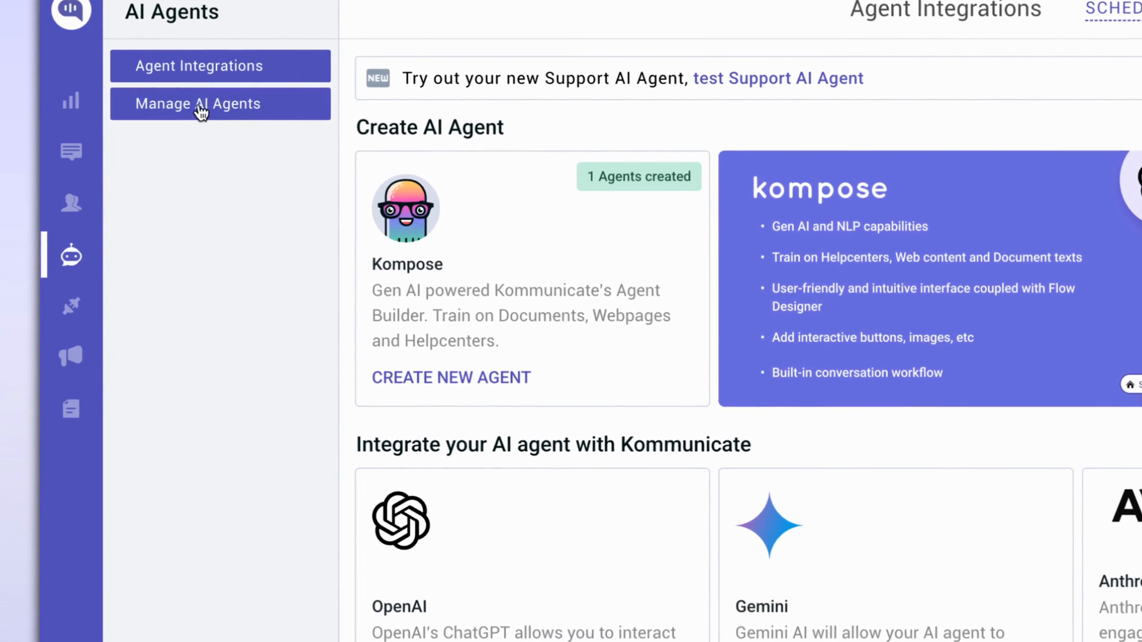
pyautogui.click(199, 111)
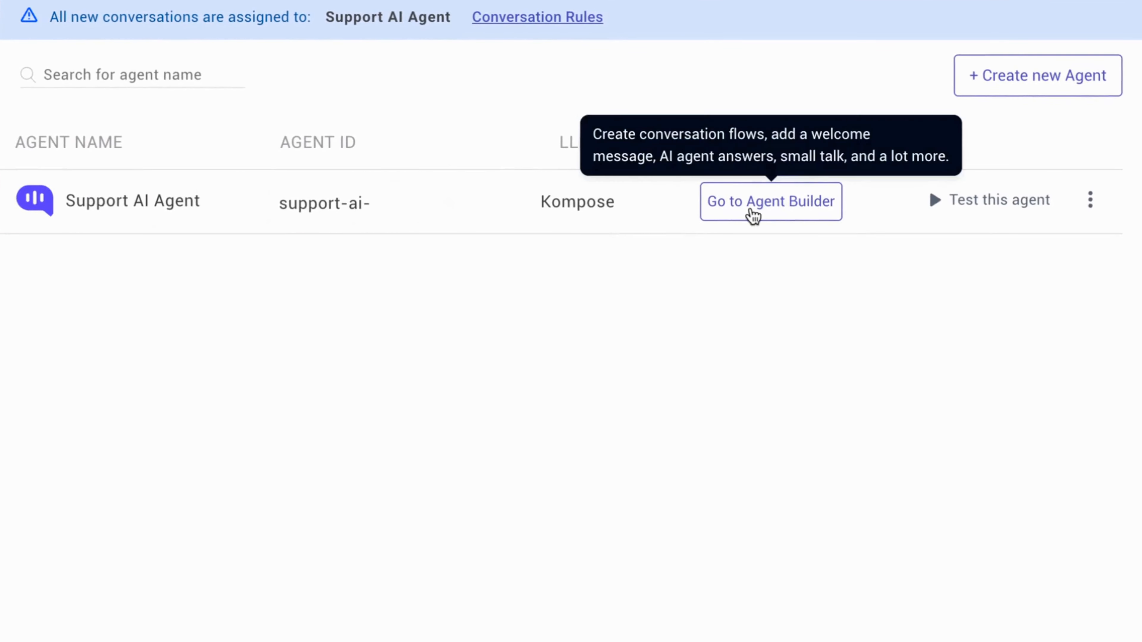
pyautogui.click(1129, 270)
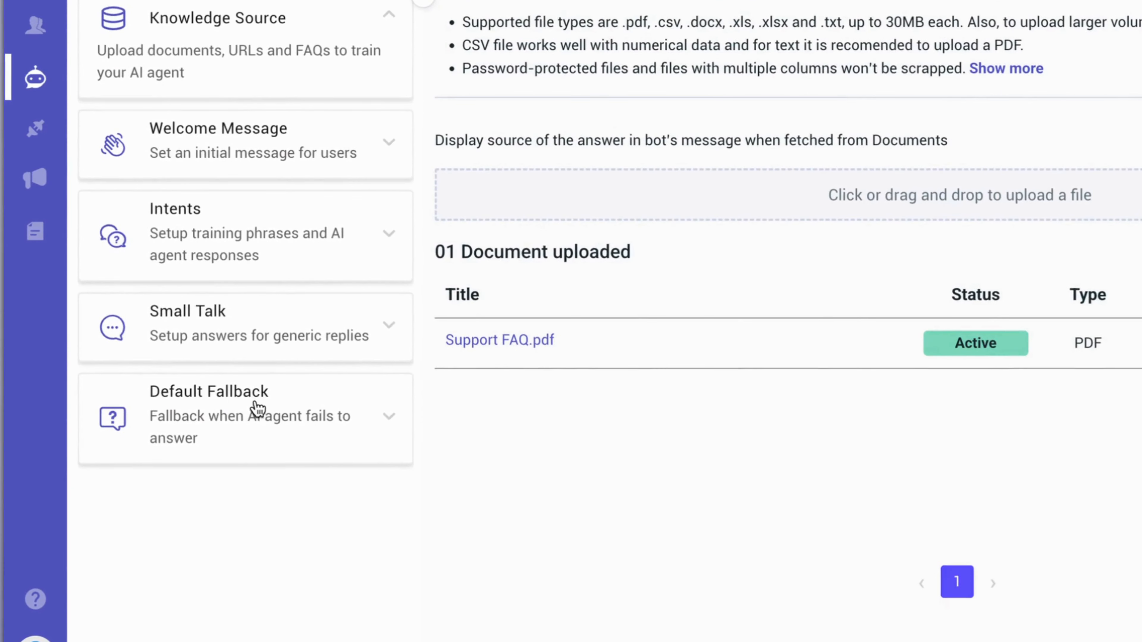
pyautogui.click(257, 405)
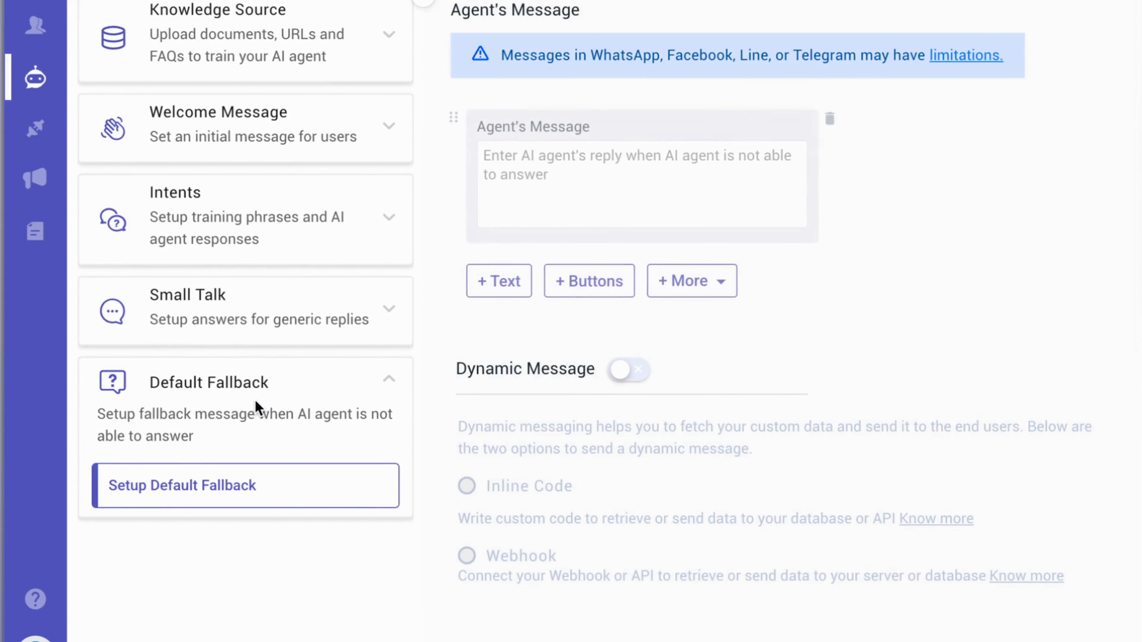
# - Set the fallback message to "I am sorry, I am unable to understand your question. I am going to hand over the query to a human agent."
pyautogui.click(585, 185)
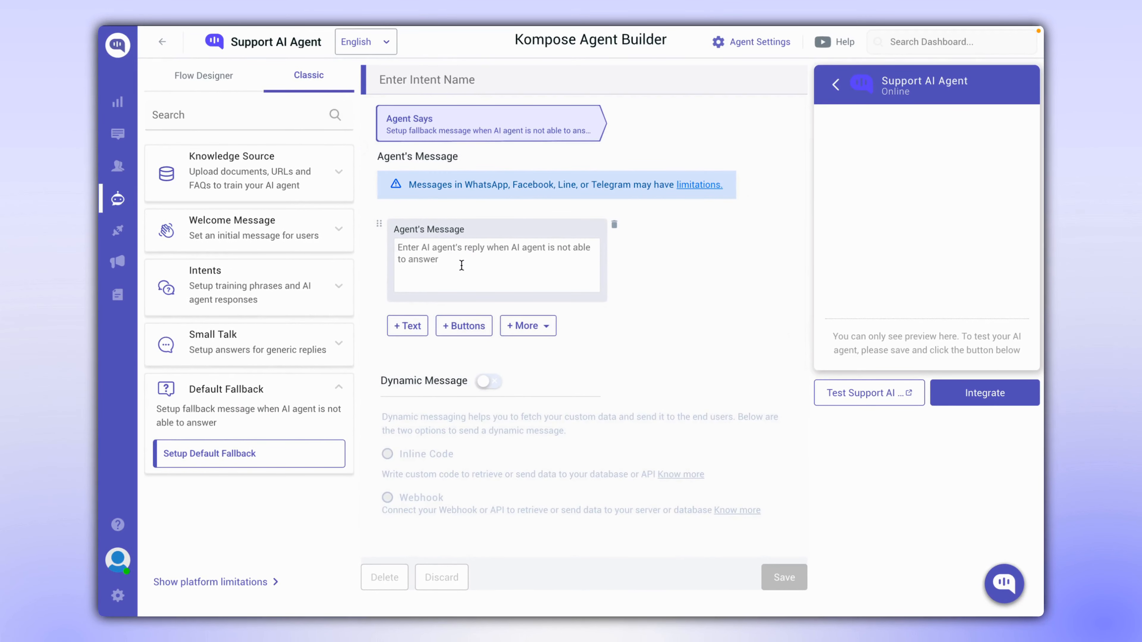
pyautogui.write('I am sorry, I am unable to ')
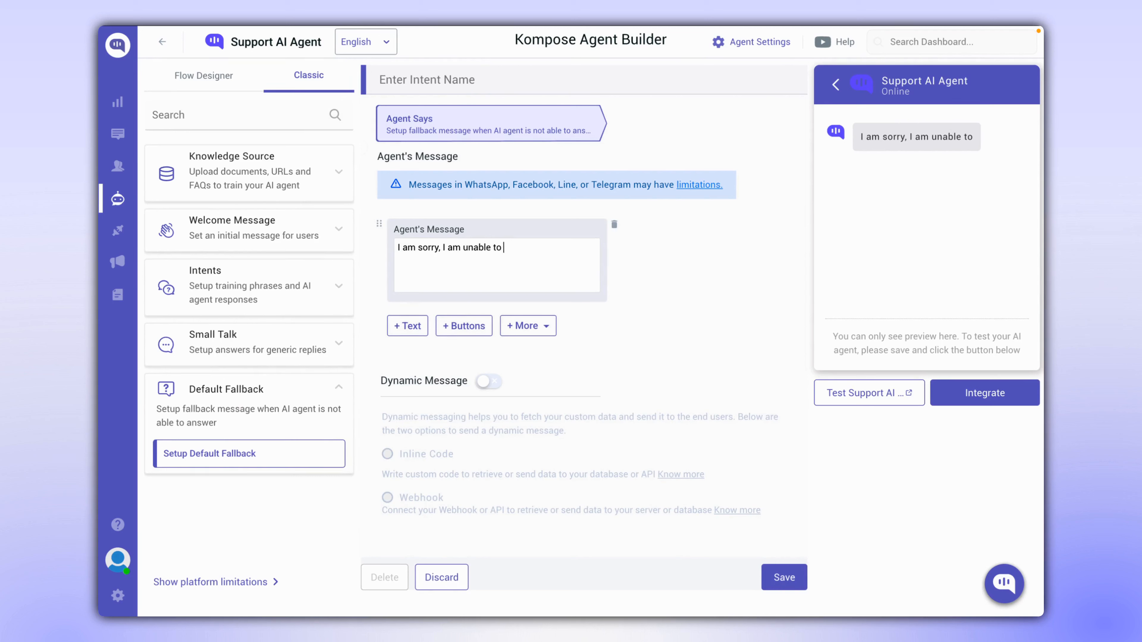
pyautogui.write('answer')
pyautogui.hotkey('ctrl', 'z')
pyautogui.write('understand your question. I am')
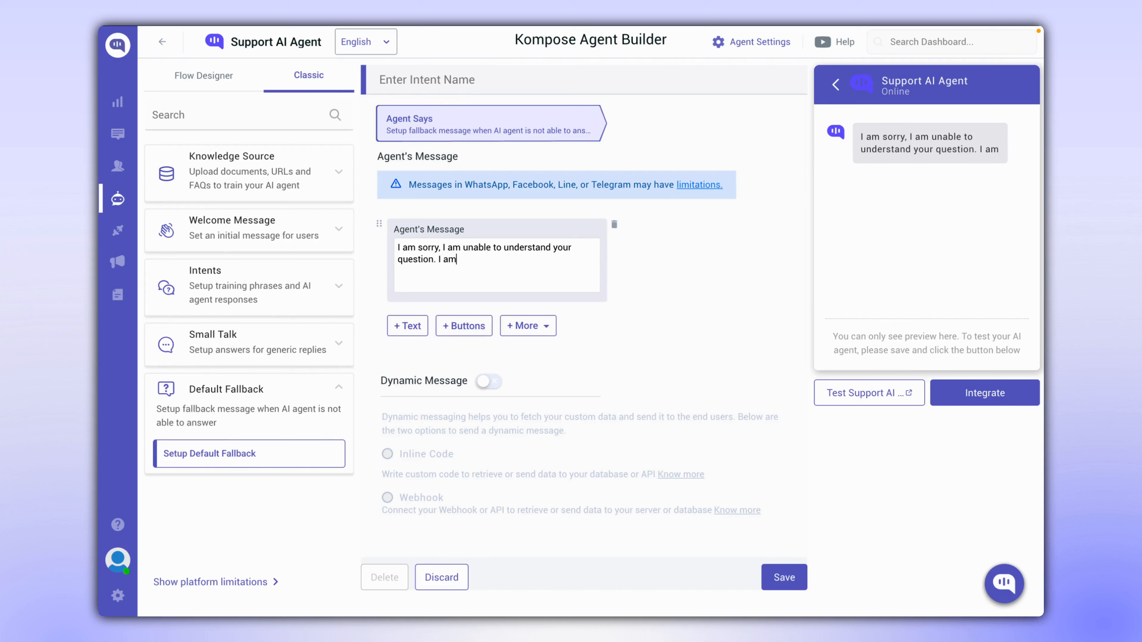
pyautogui.write(' going to hand over the query to a ')
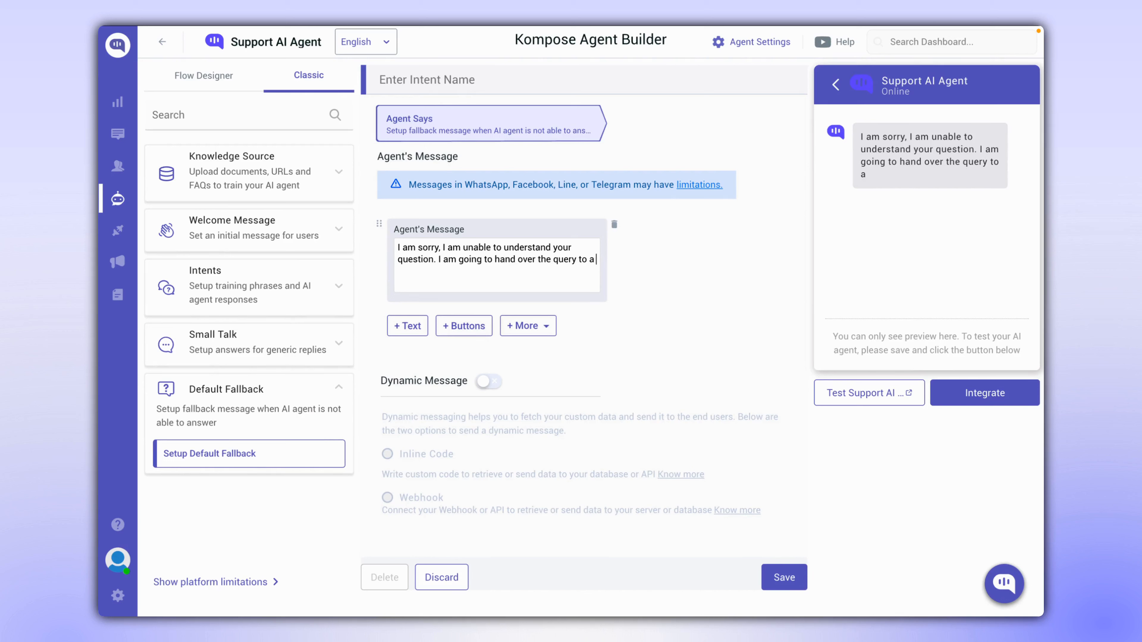
pyautogui.write('human agent.')
# - Add a Handover action to the default fallback that assigns the conversation to a specific human teammate, and save it
pyautogui.click(528, 325)
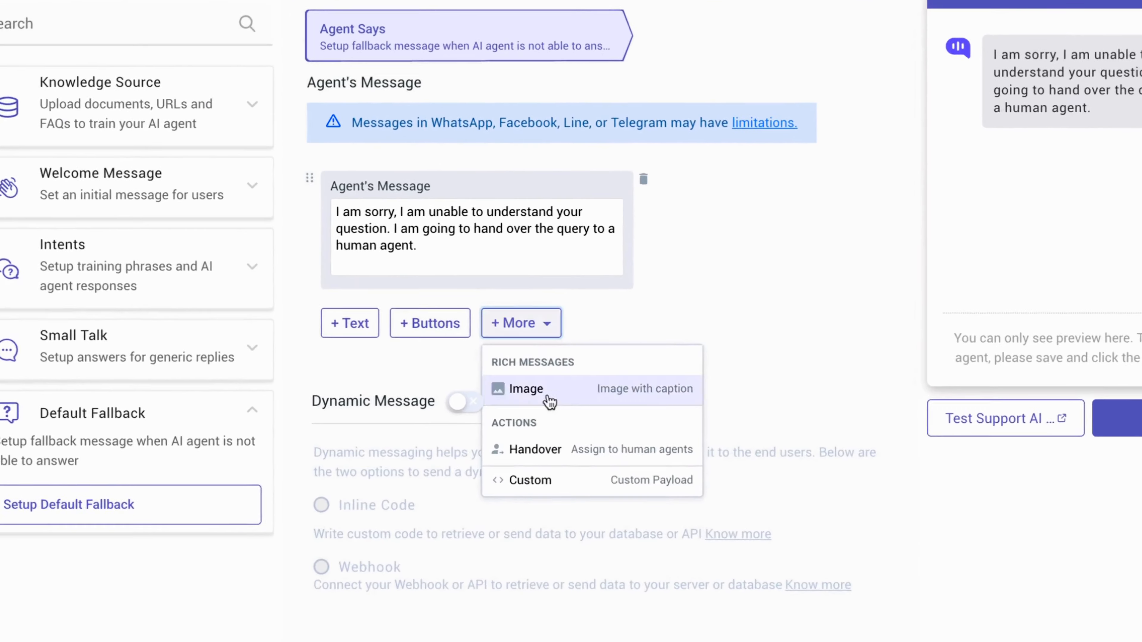
pyautogui.click(557, 420)
pyautogui.click(397, 417)
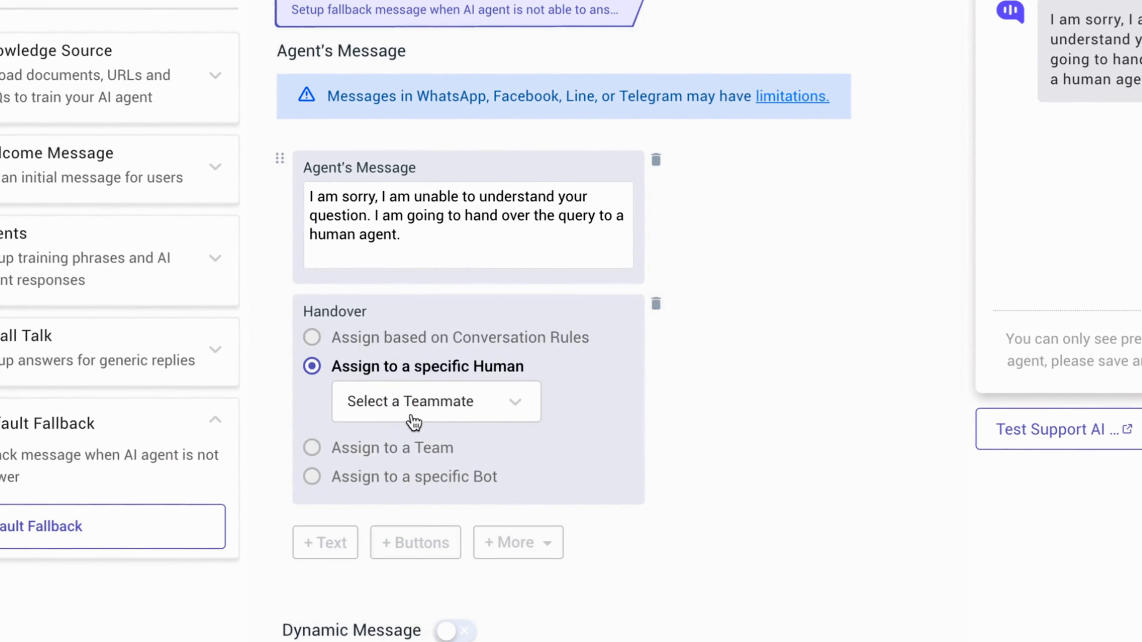
pyautogui.click(426, 408)
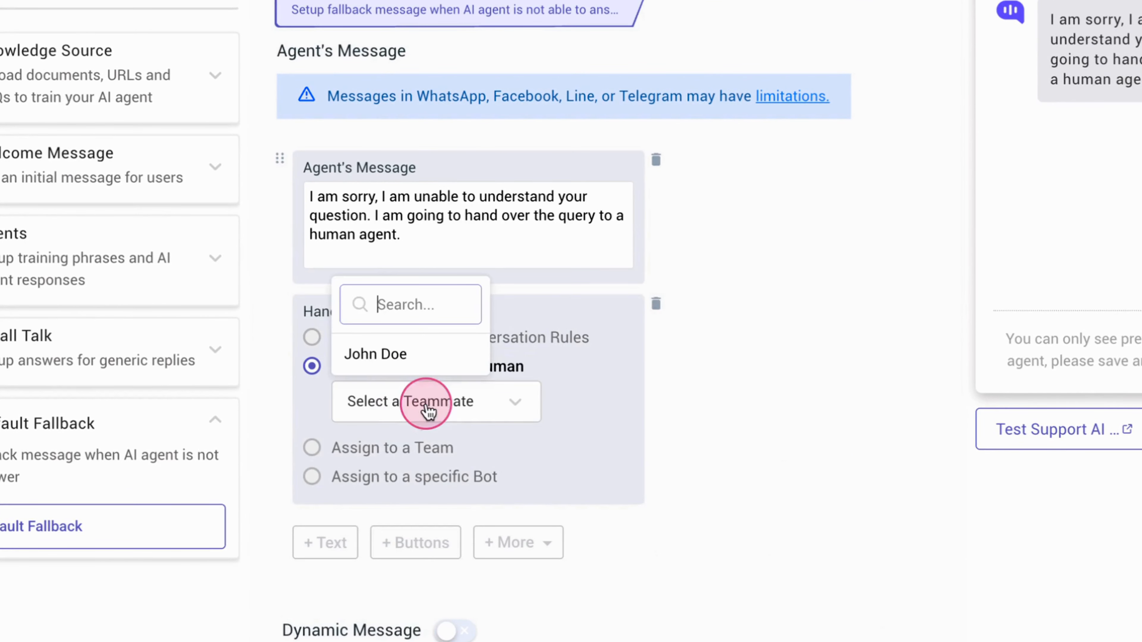
pyautogui.click(419, 356)
pyautogui.click(822, 619)
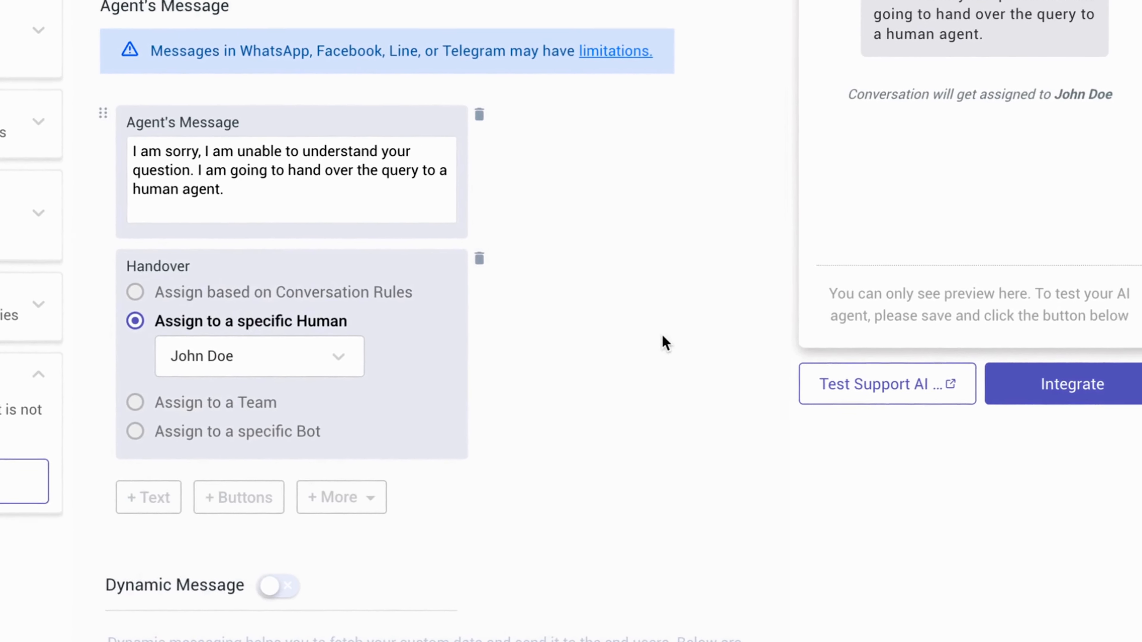
# - Test the default fallback by sending "where is Elon Musk?" in a new demo chat
pyautogui.click(847, 397)
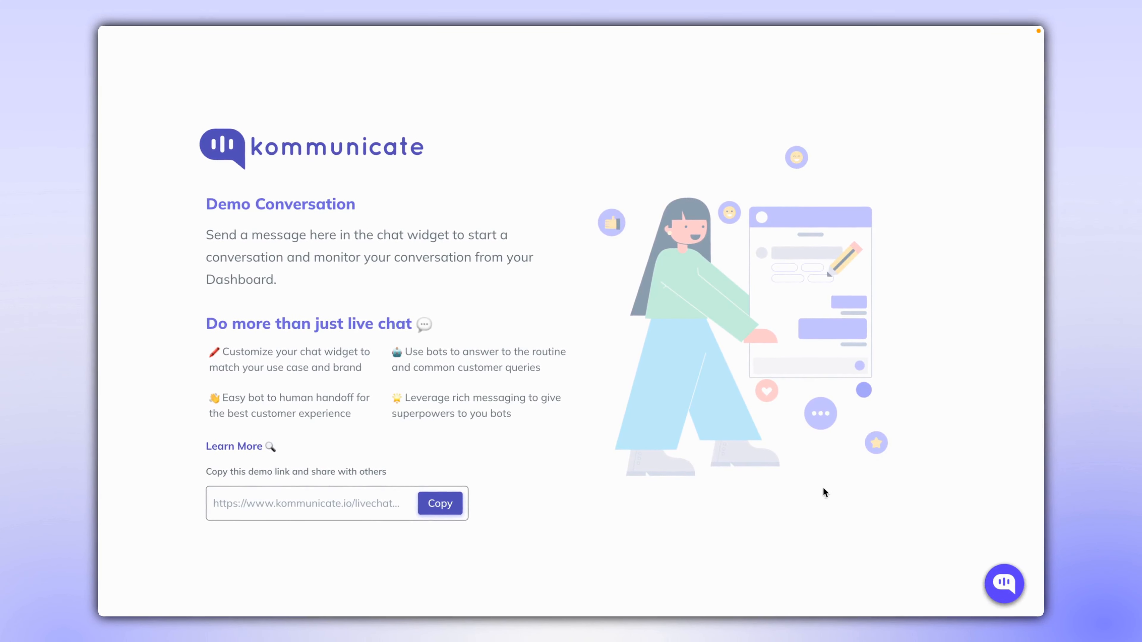
pyautogui.click(1004, 584)
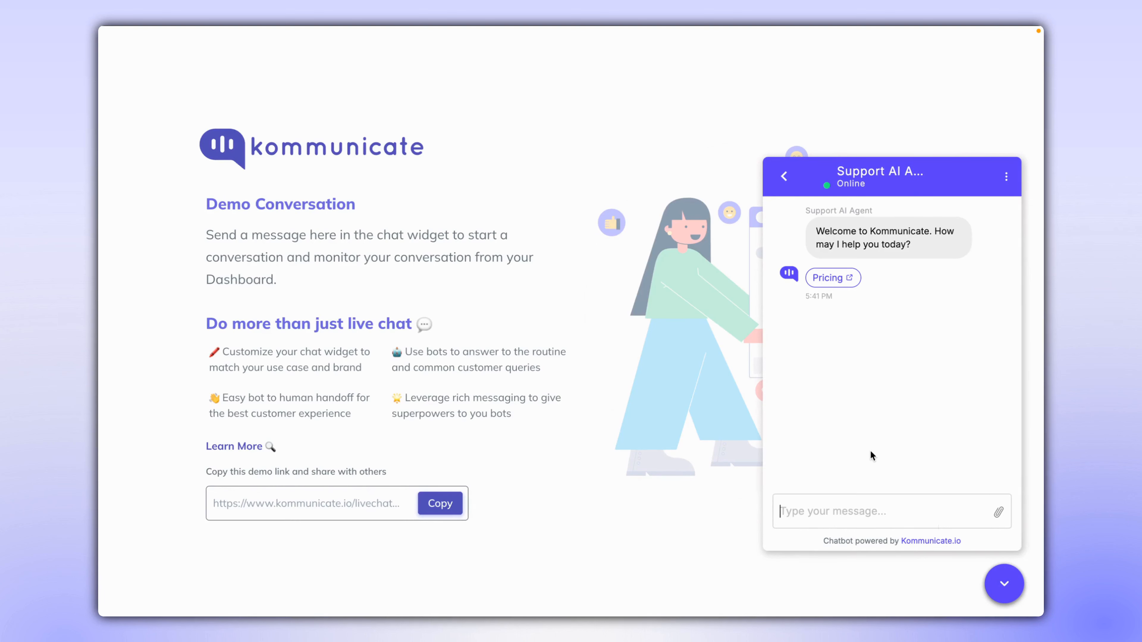
pyautogui.write('where is Elon Musk?')
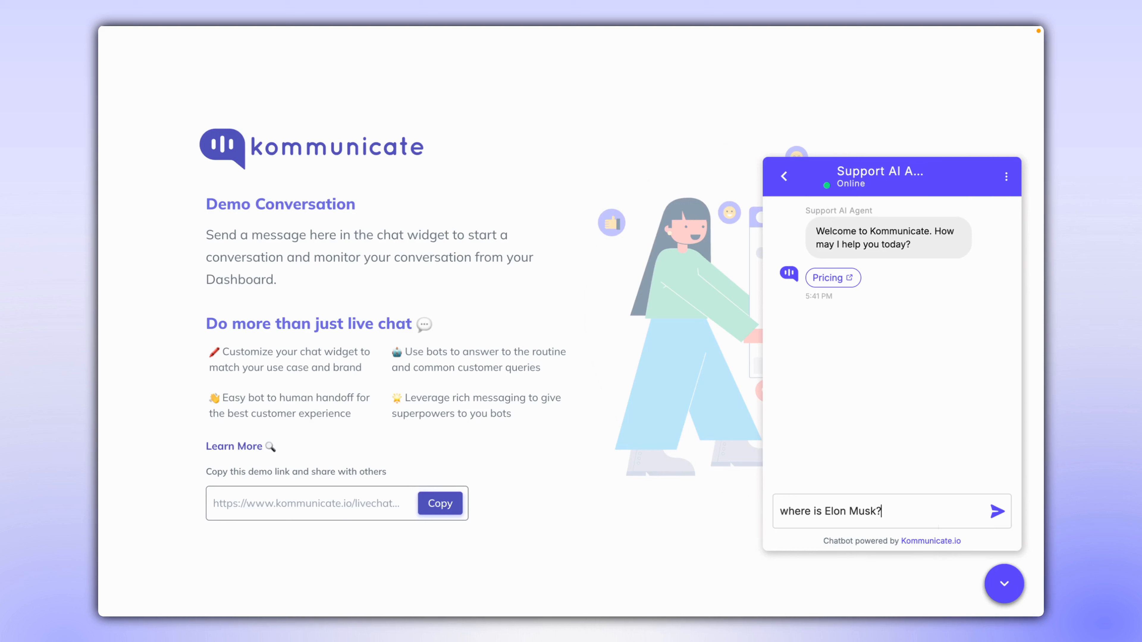
pyautogui.press('Return')
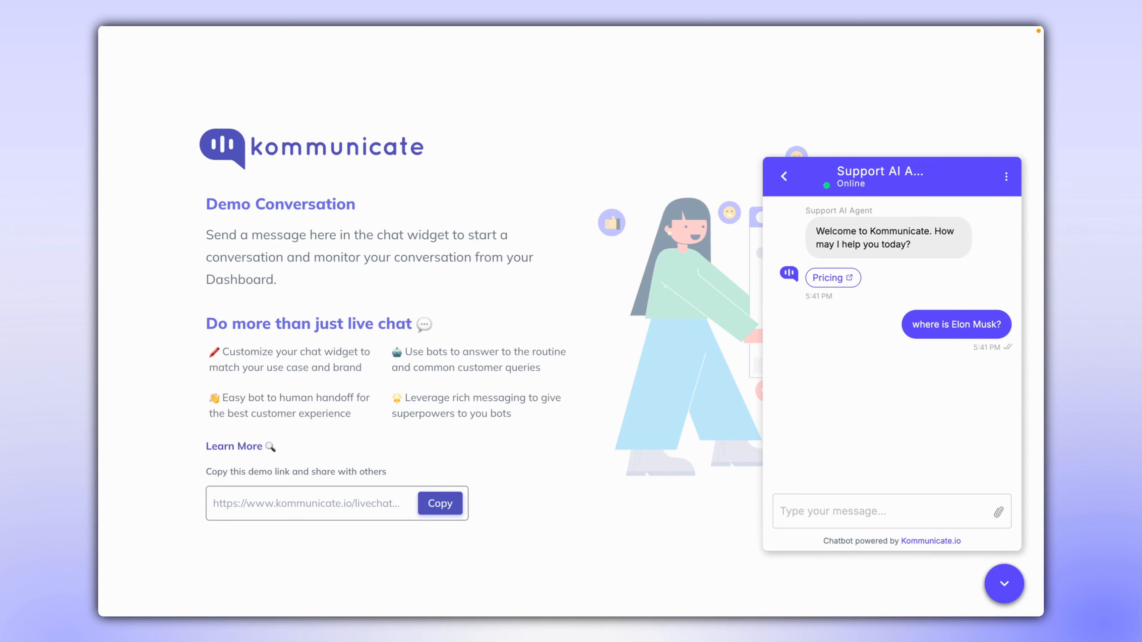